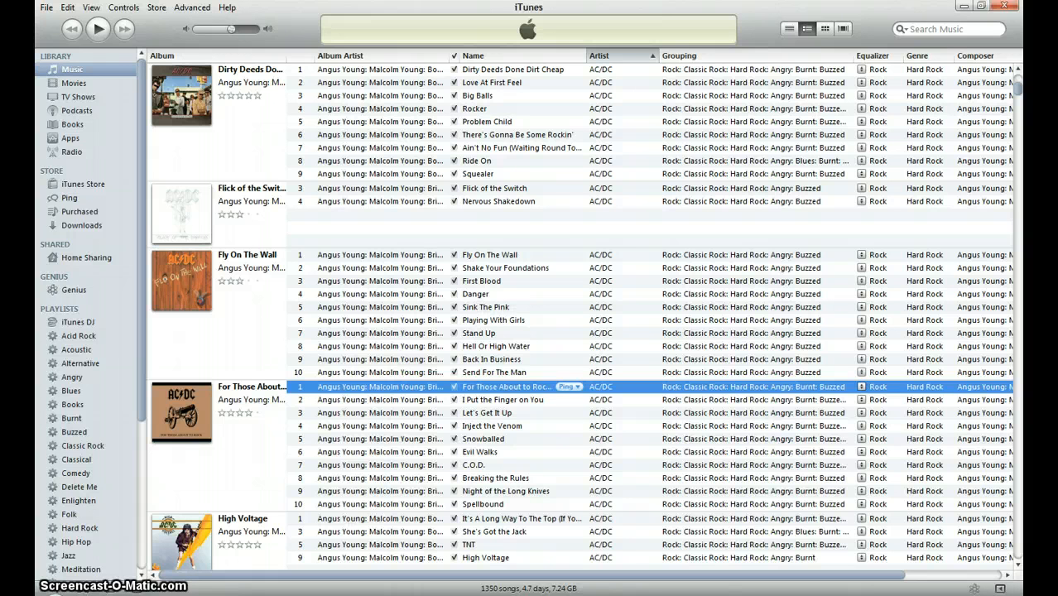
left_click(48, 9)
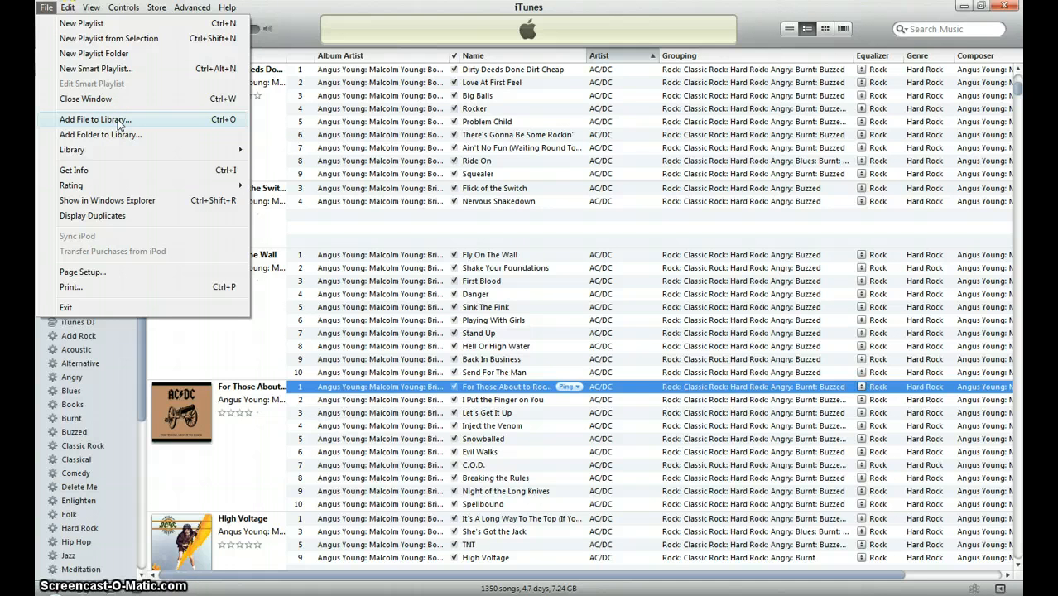
left_click(309, 13)
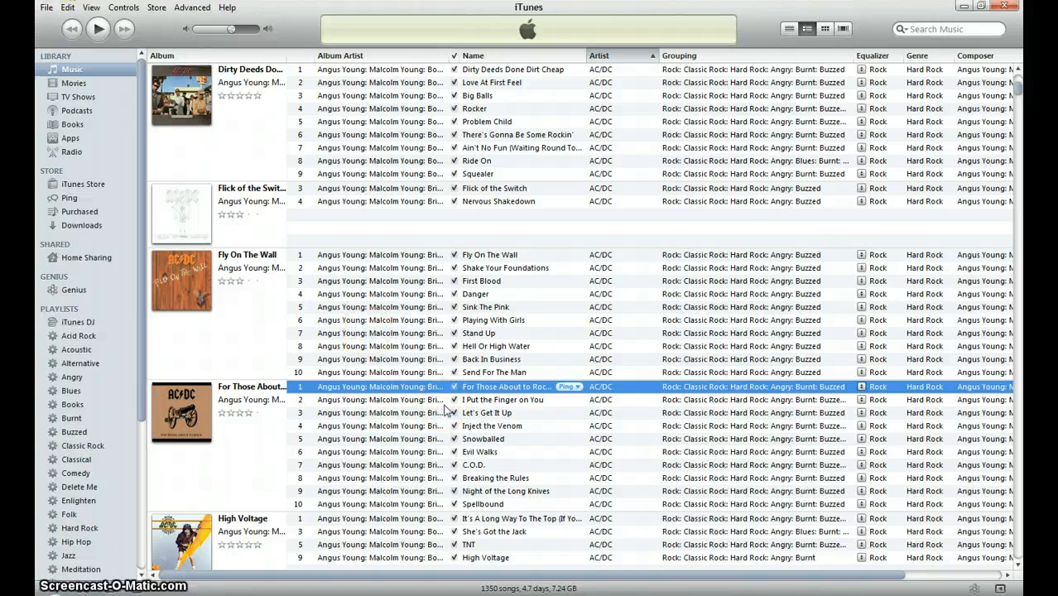
Select all ten tracks of the For Those About to Rock album
left_click(376, 389)
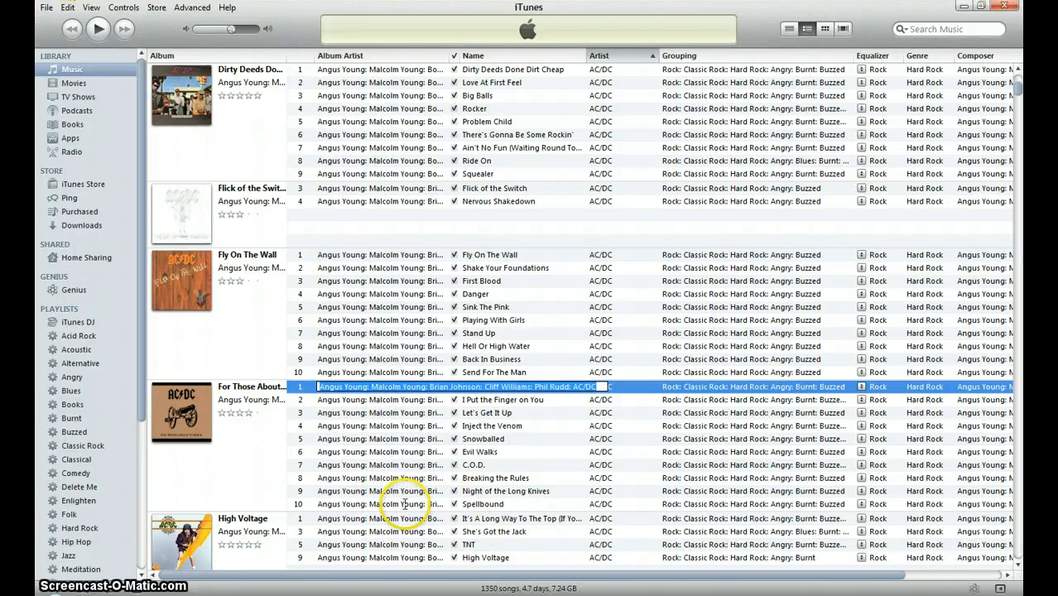
left_click(406, 504, "shift")
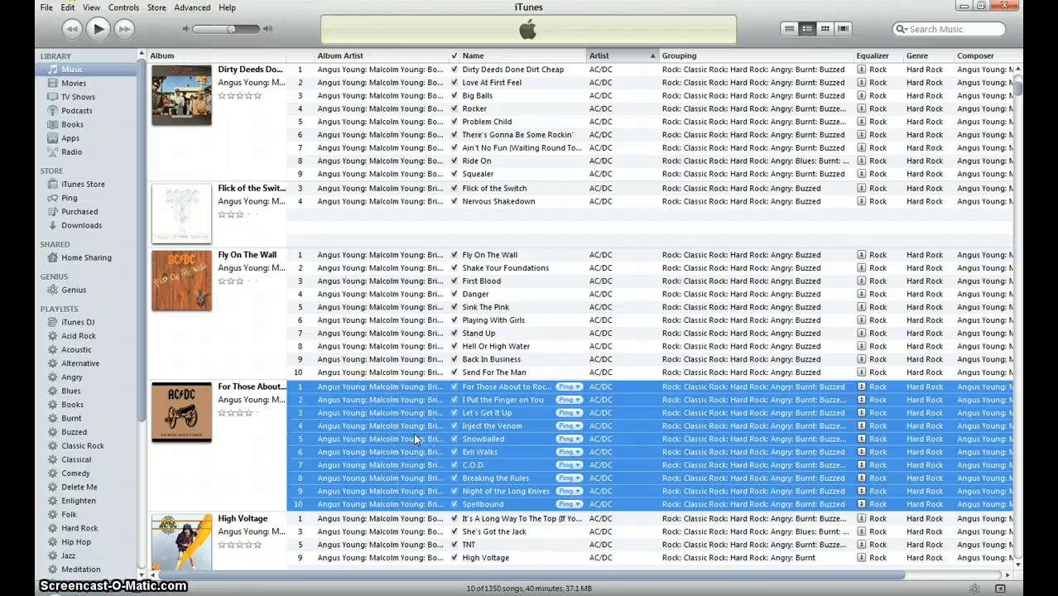
Open the detailed info fields of track 1, For Those About to Rock (We Salute You)
left_click(379, 388)
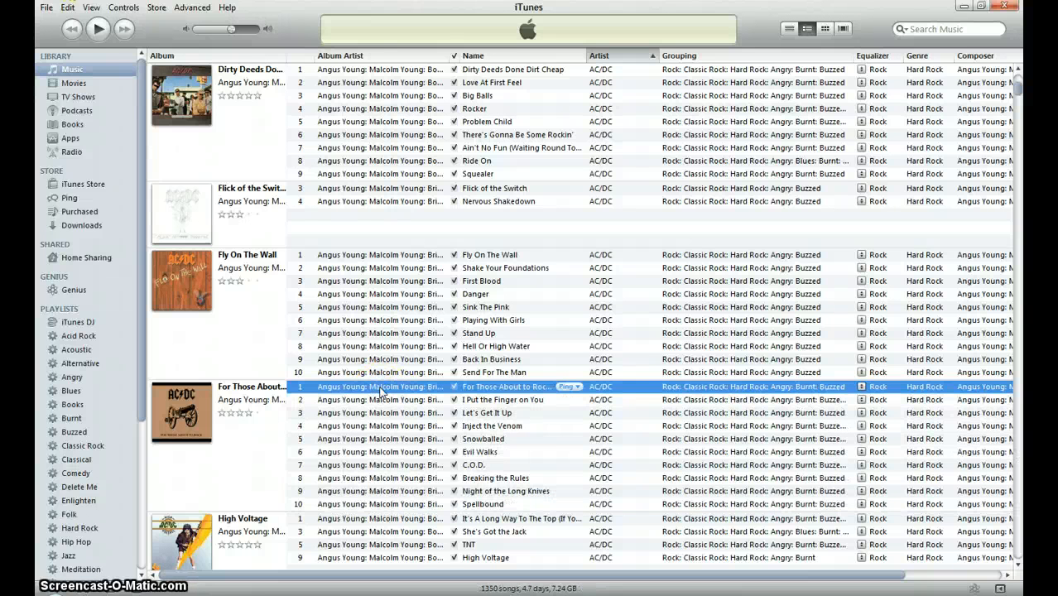
right_click(381, 391)
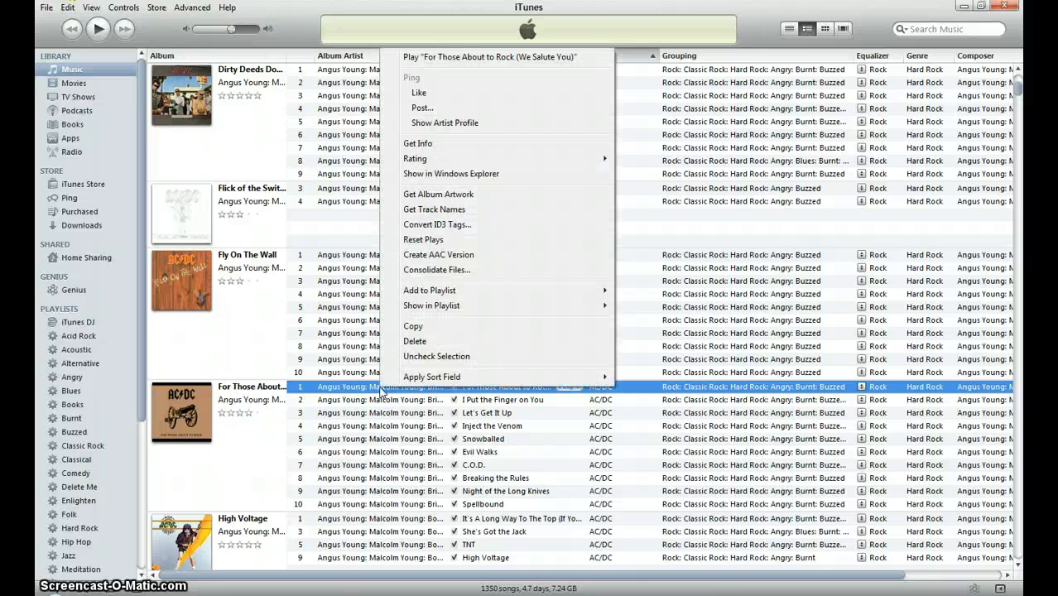
left_click(447, 144)
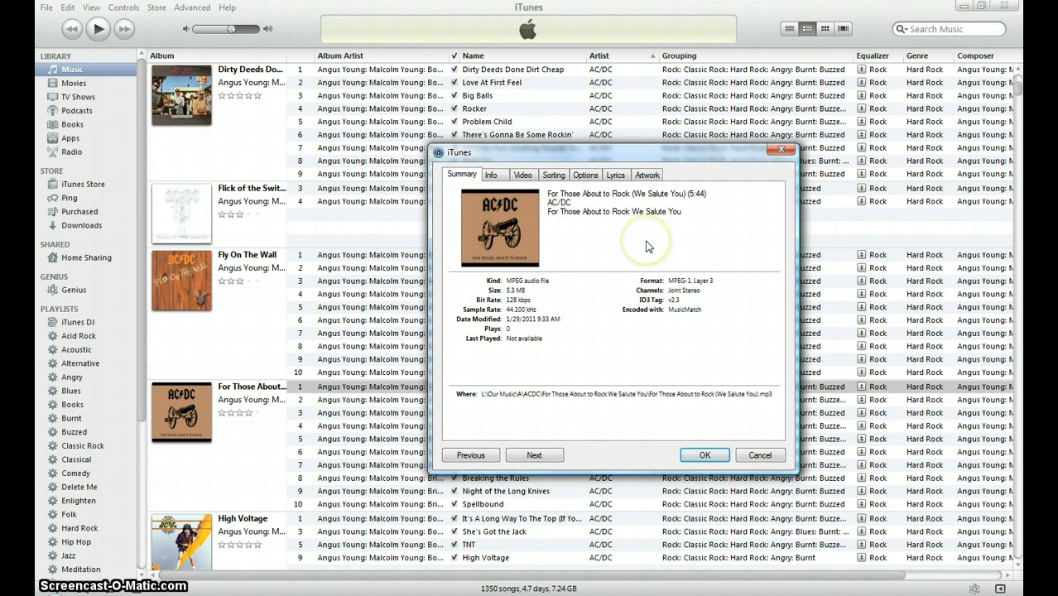
left_click(490, 175)
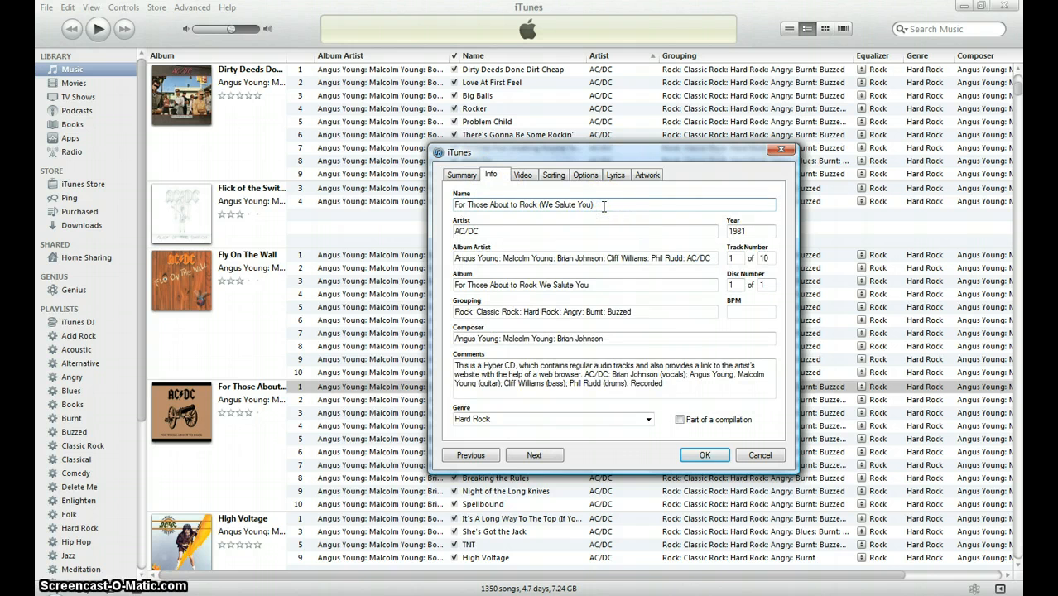
Review the track's artist, album, grouping, comments, track number and disc number fields, as well as its sorting fields
left_click(505, 233)
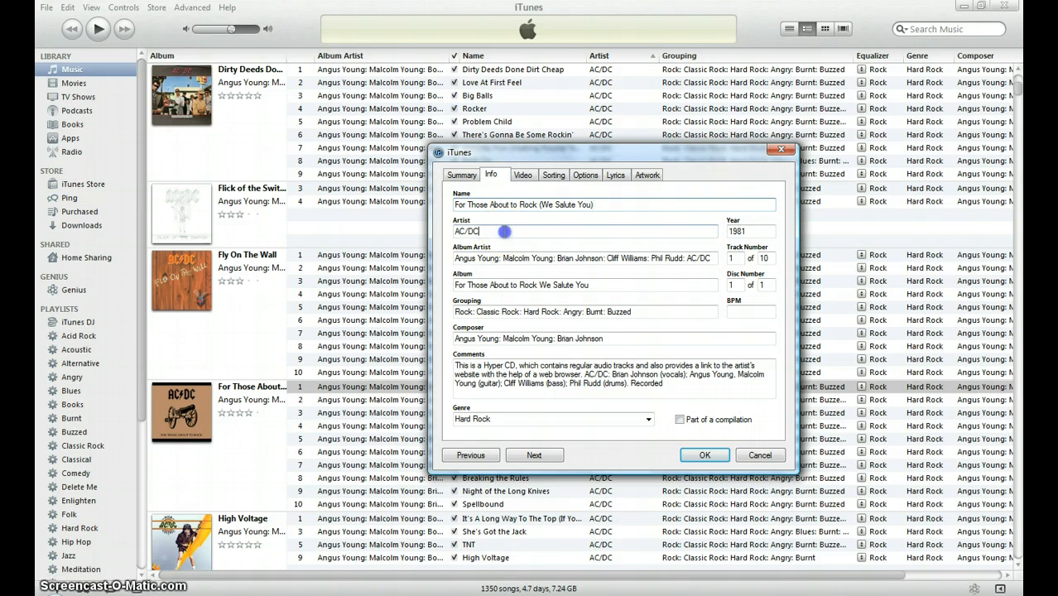
left_click(499, 258)
left_click(502, 259)
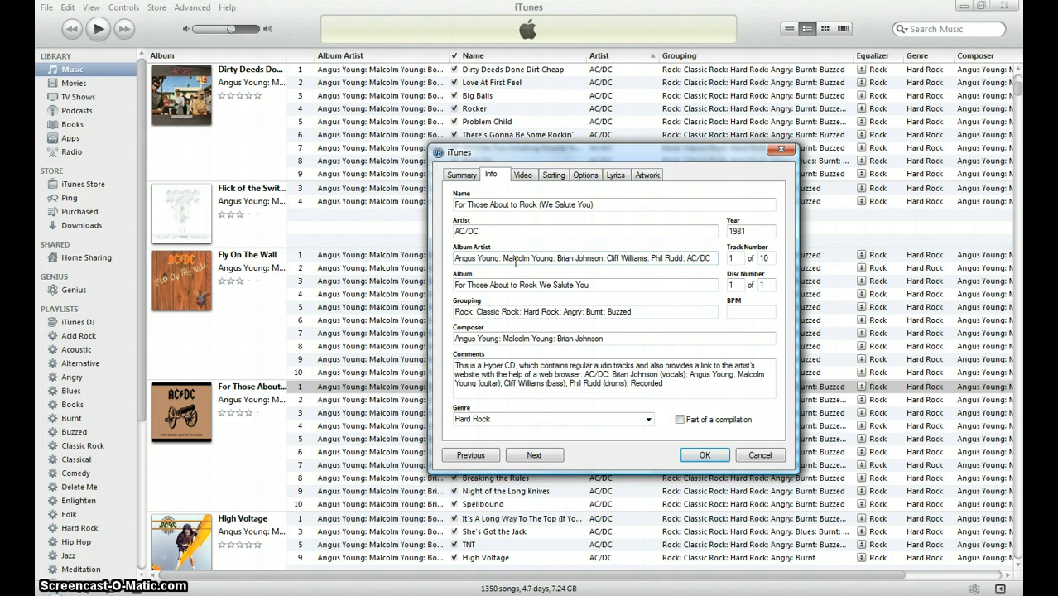
left_click(618, 284)
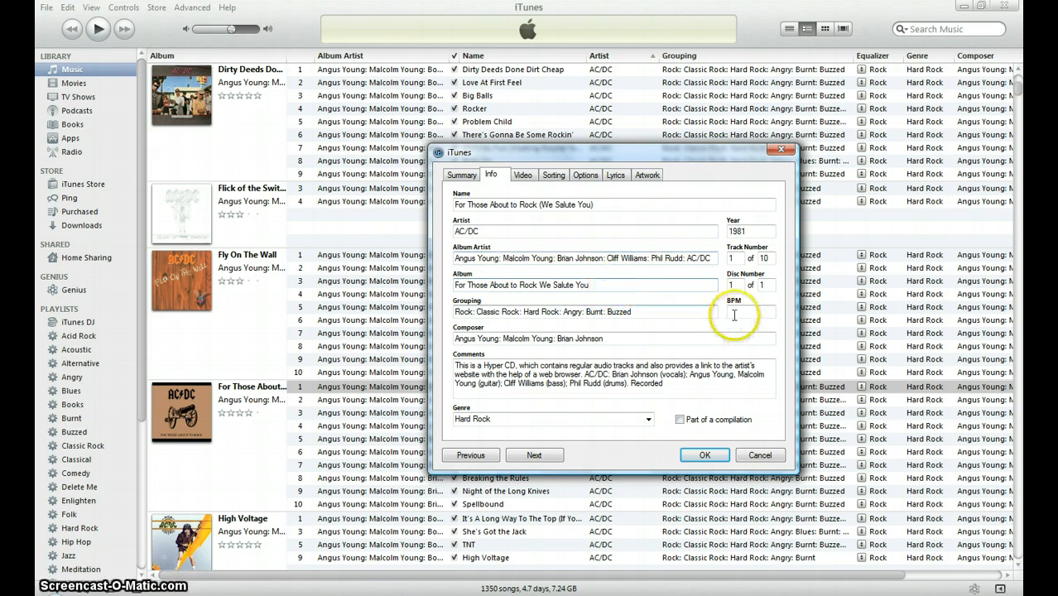
left_click(659, 311)
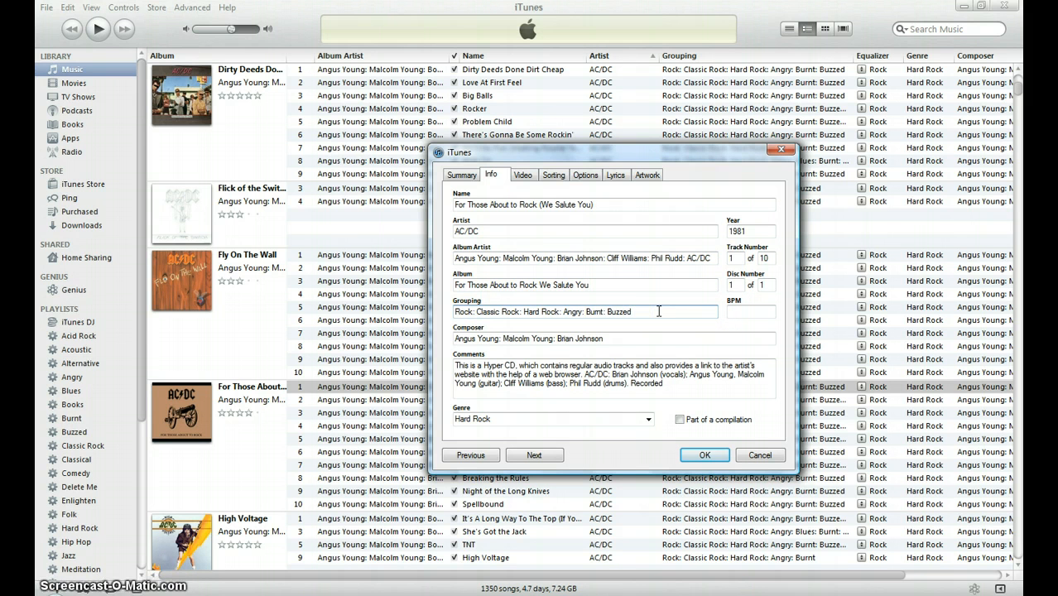
left_click(479, 311)
left_click_drag(481, 312, 540, 312)
left_click(575, 314)
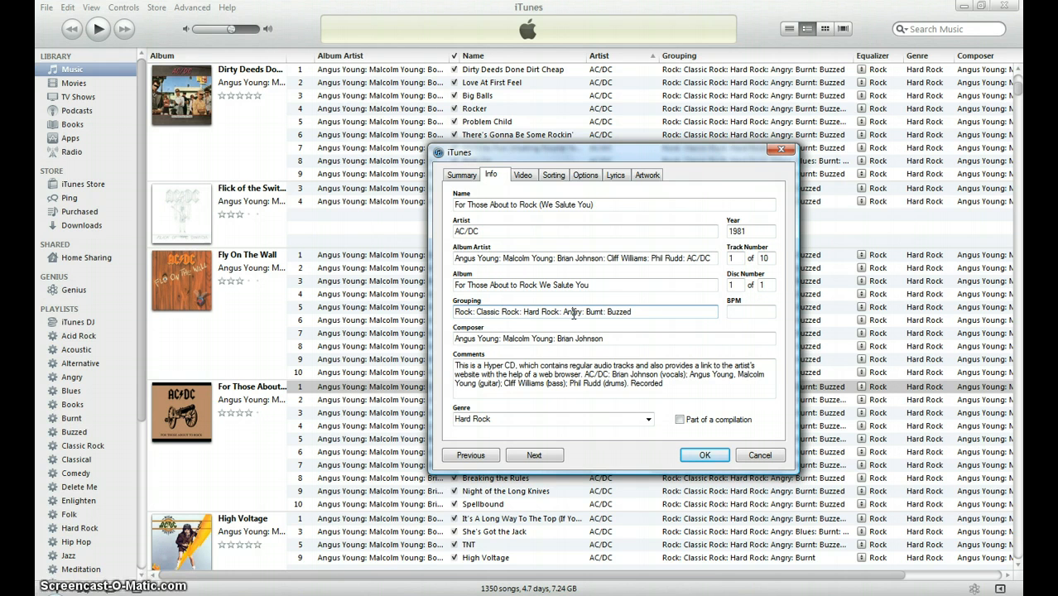
left_click(594, 308)
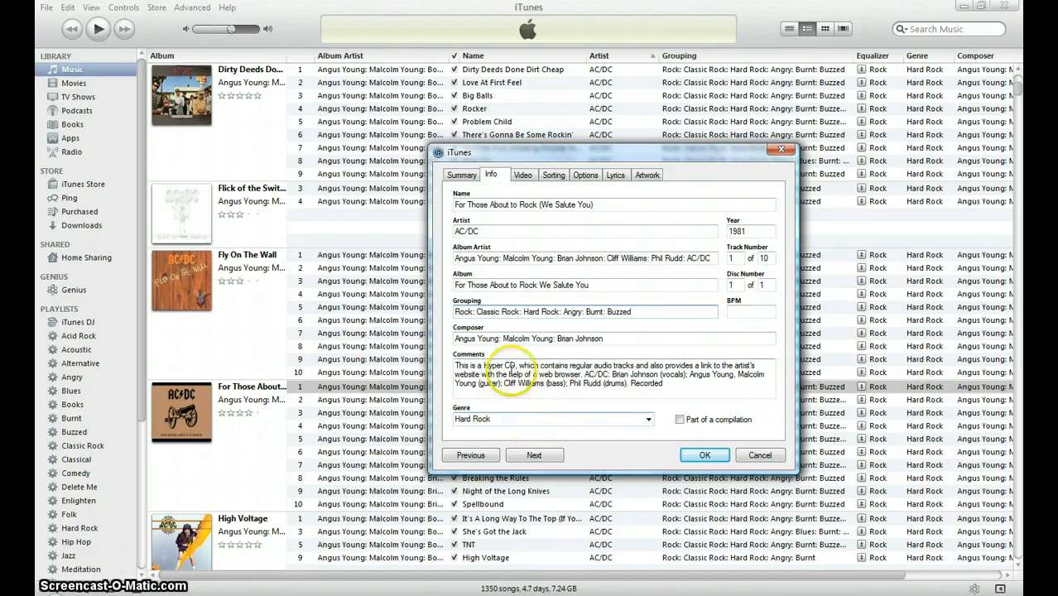
left_click(683, 383)
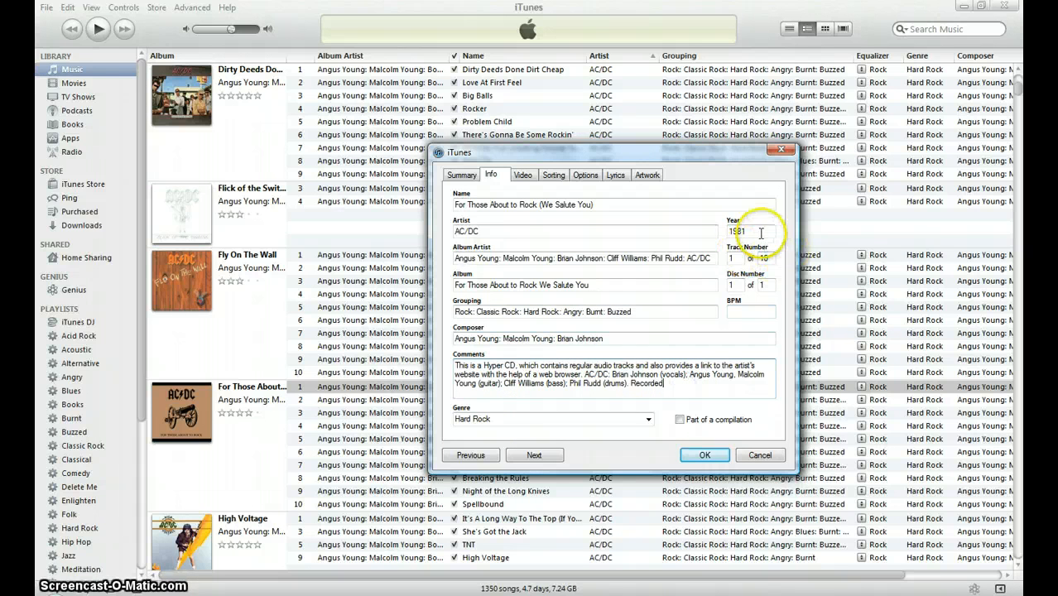
double_click(765, 258)
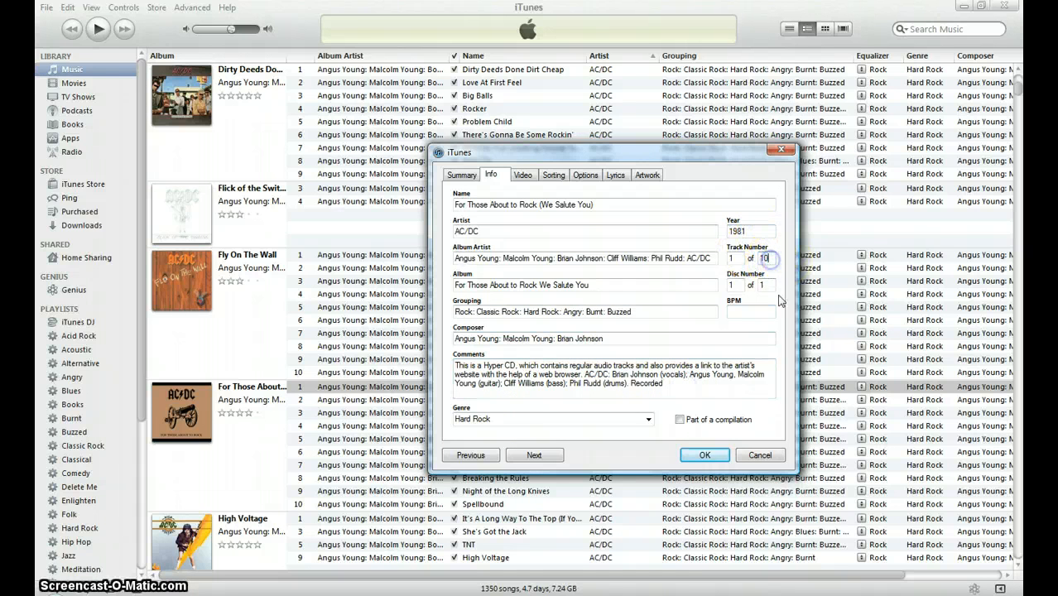
left_click(736, 259)
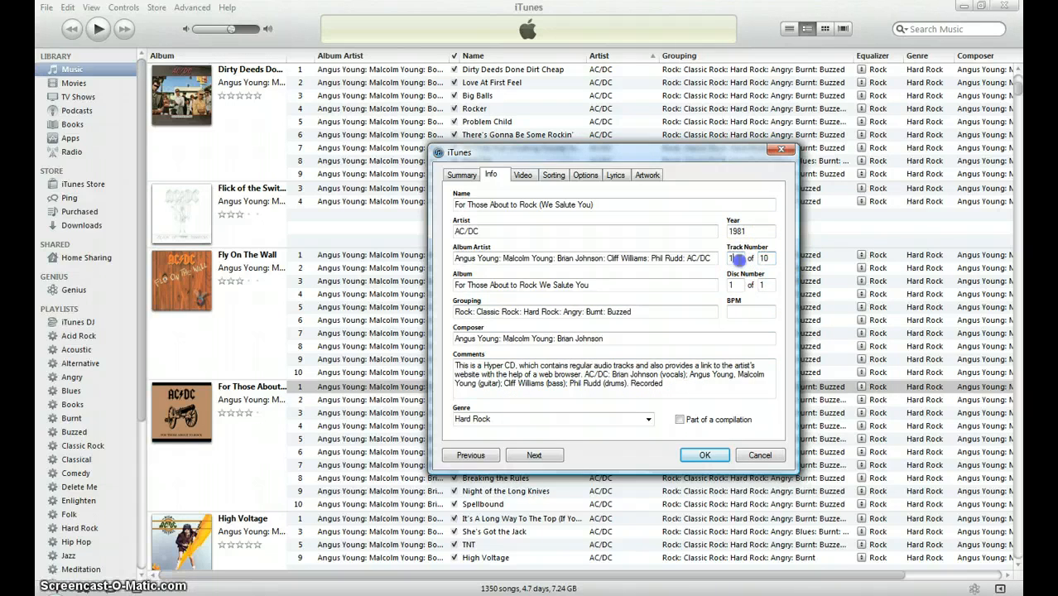
left_click(770, 284)
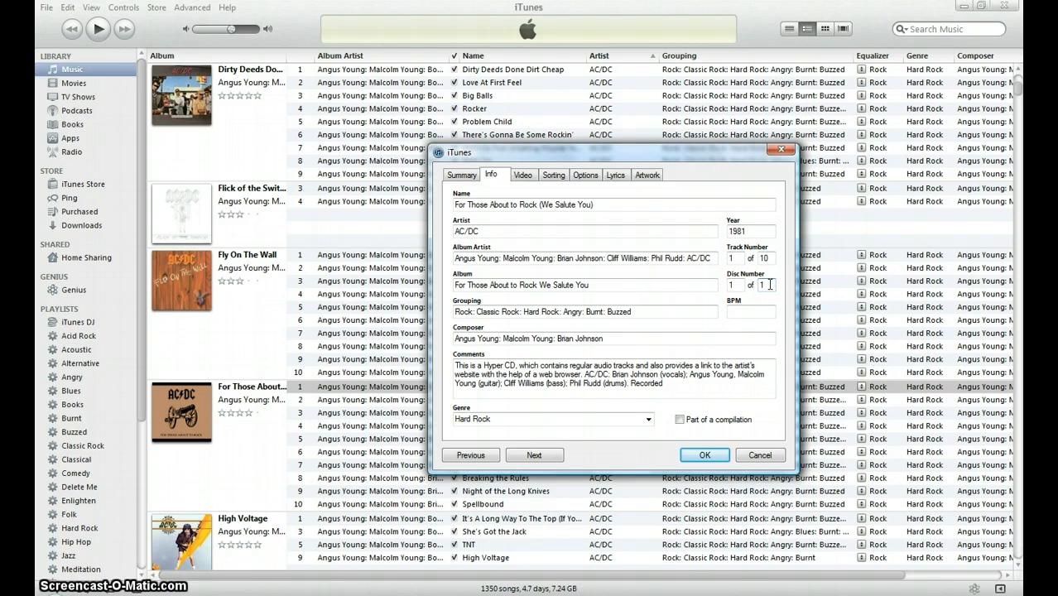
left_click(553, 175)
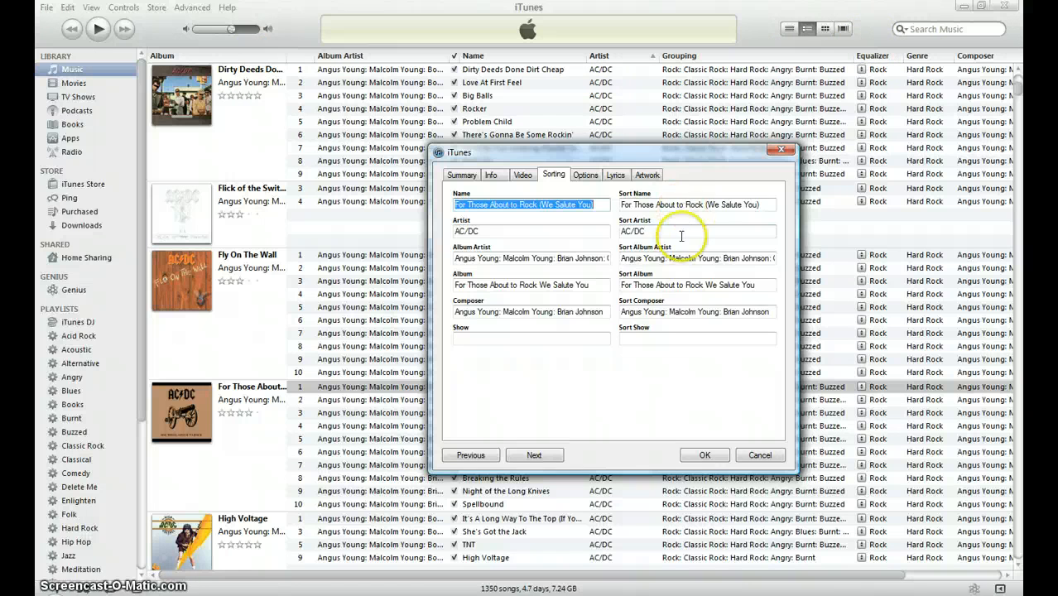
Raise the track's volume adjustment slightly, to just over halfway between None and +100%, and set its equalizer preset to Rock
left_click(598, 179)
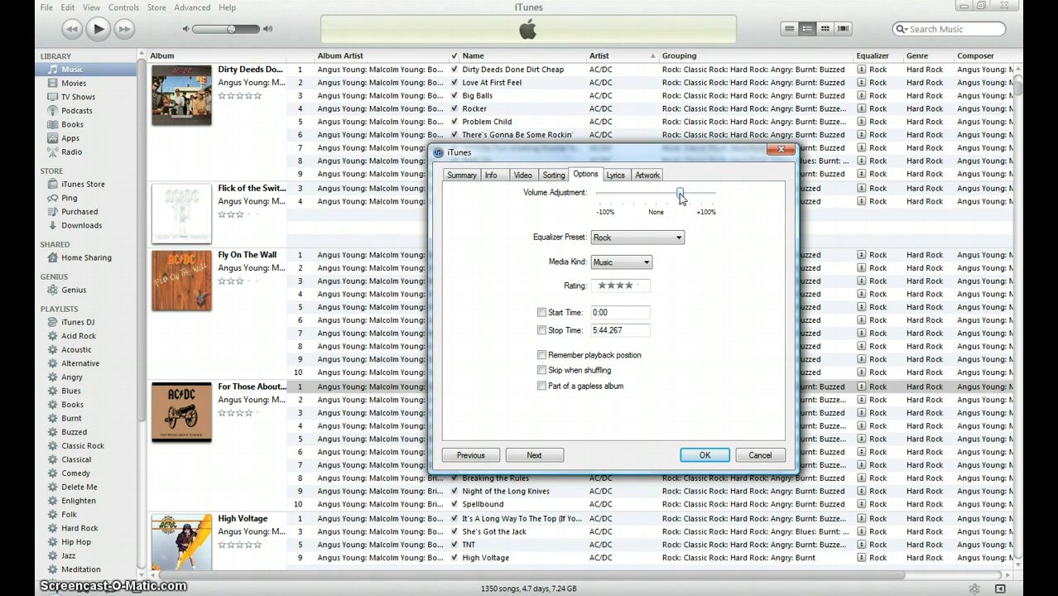
mouse_move(680, 194)
left_mouse_down()
mouse_move(636, 198)
mouse_move(688, 198)
left_mouse_up()
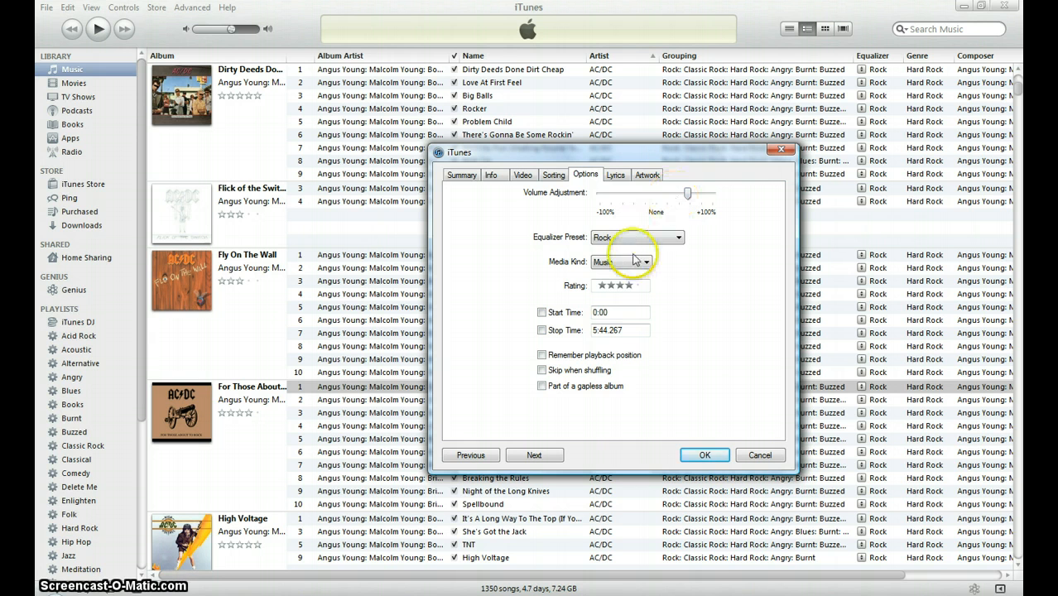
left_click(663, 238)
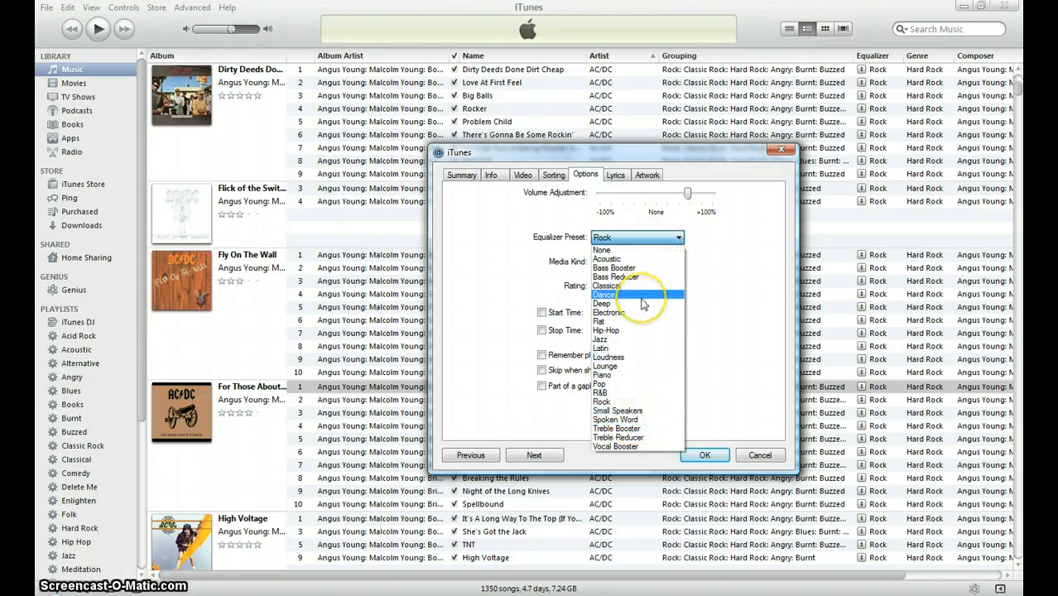
left_click(609, 402)
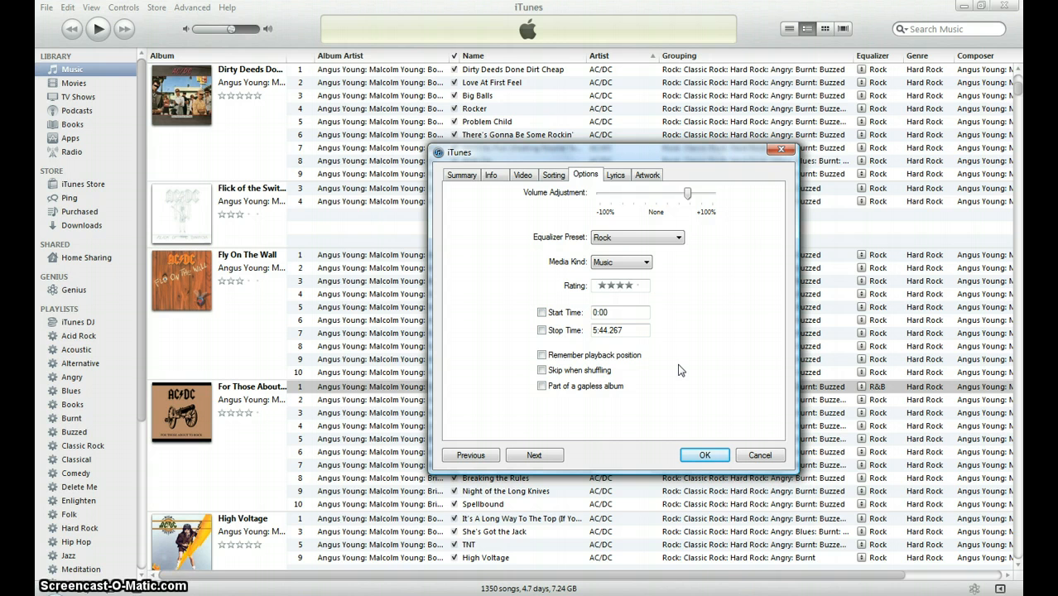
left_click(542, 370)
left_click(541, 372)
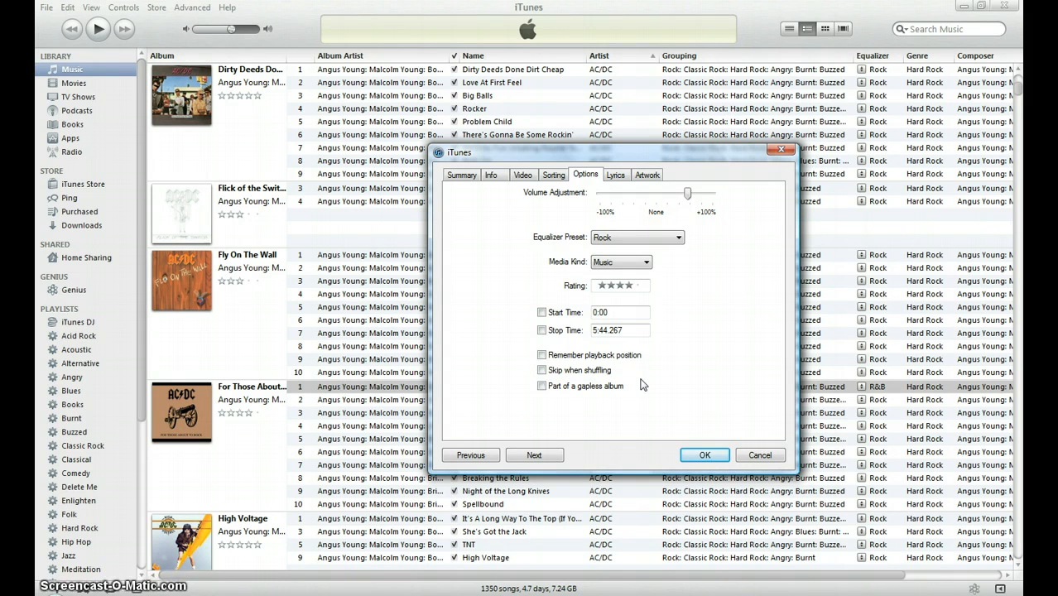
Check the track's album artwork and save the changes made to the track info
left_click(646, 175)
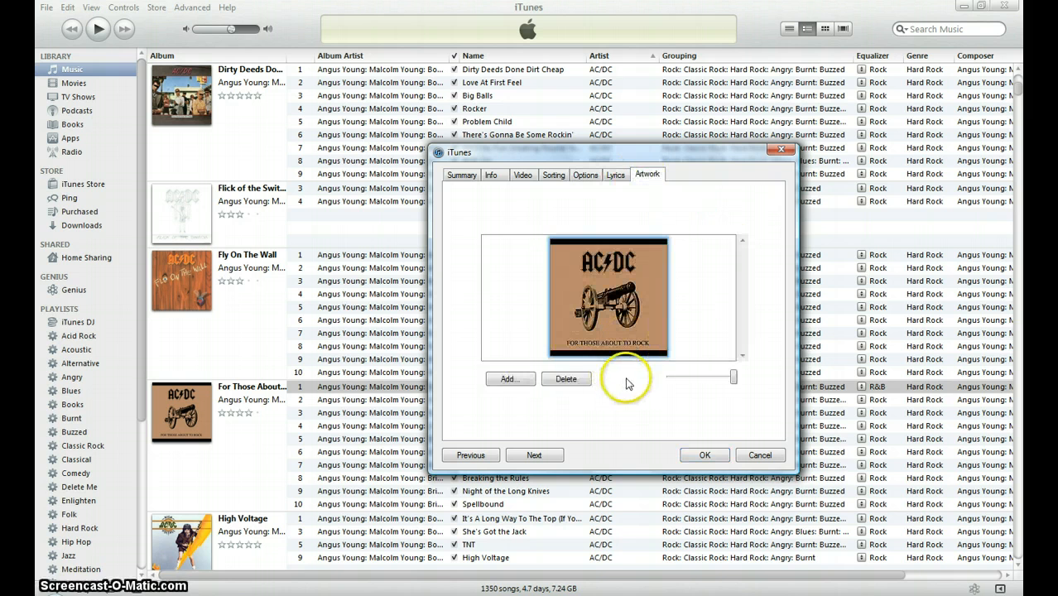
left_click(559, 381)
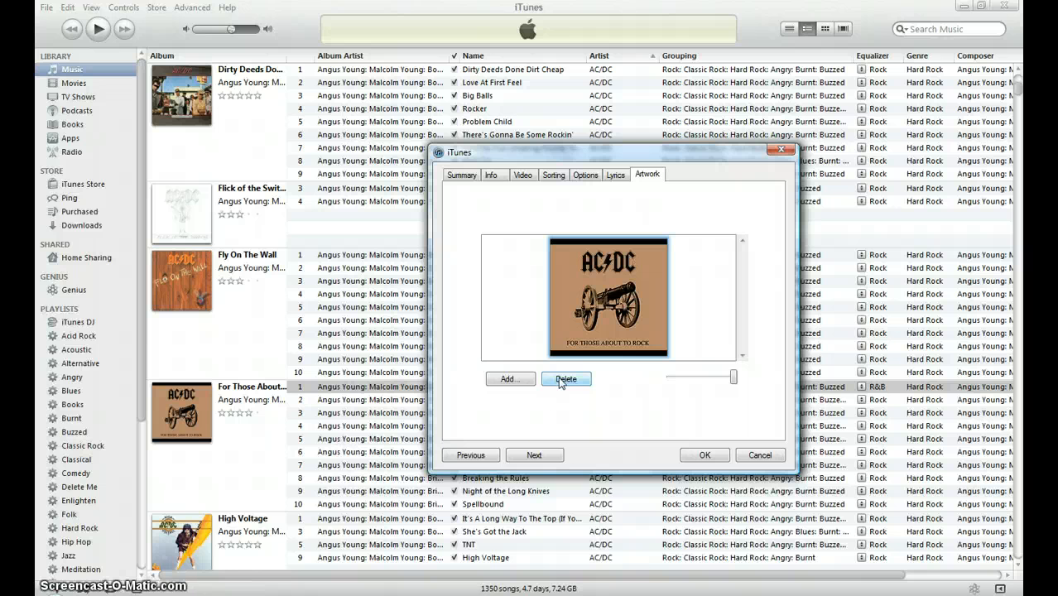
left_click(704, 455)
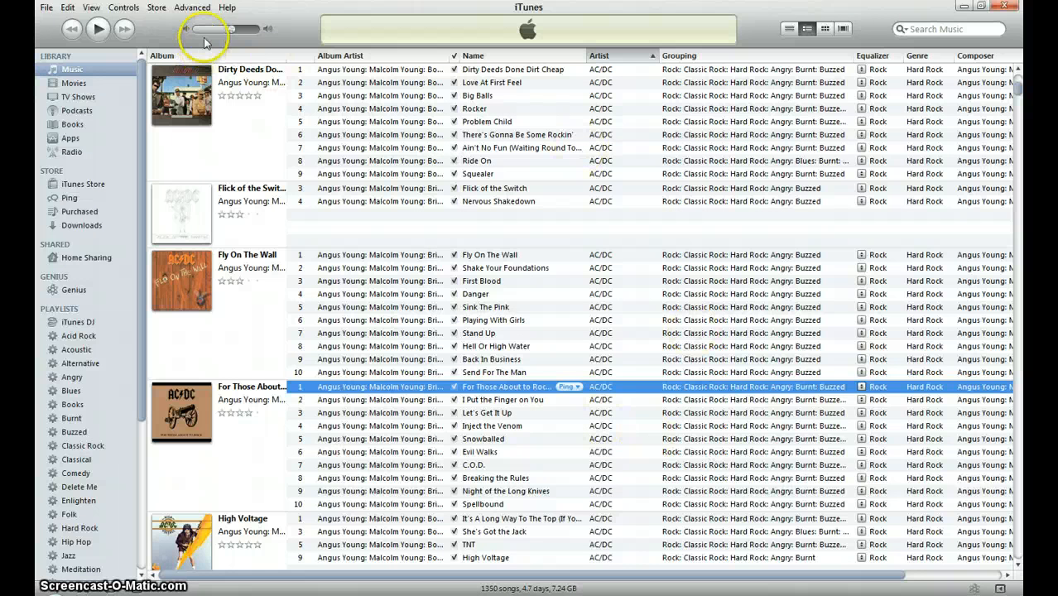
Create a smart playlist whose first rule matches songs with a Grouping that contains Pop
left_click(46, 10)
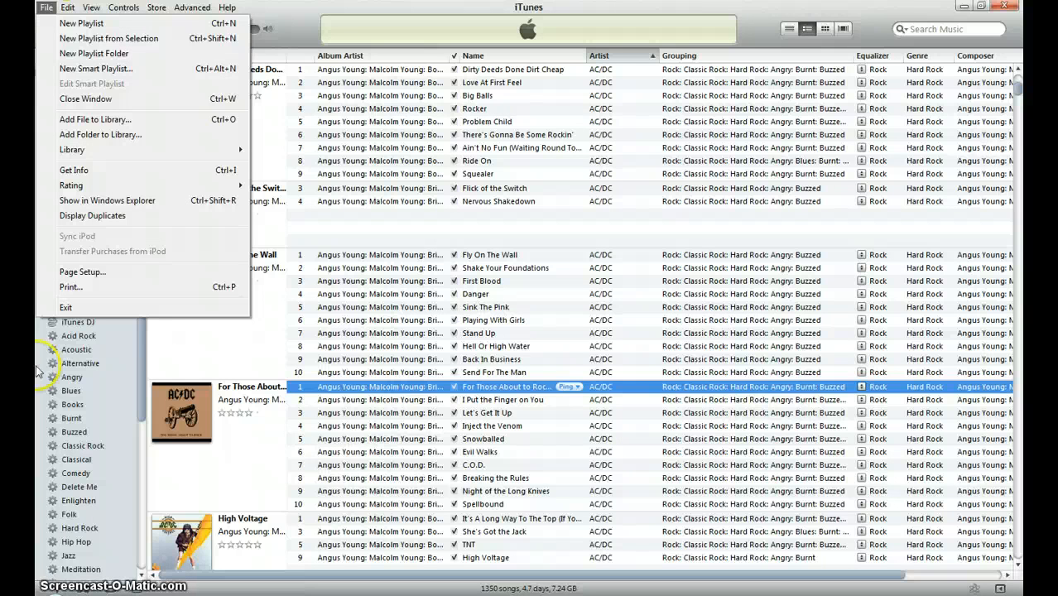
left_click(121, 69)
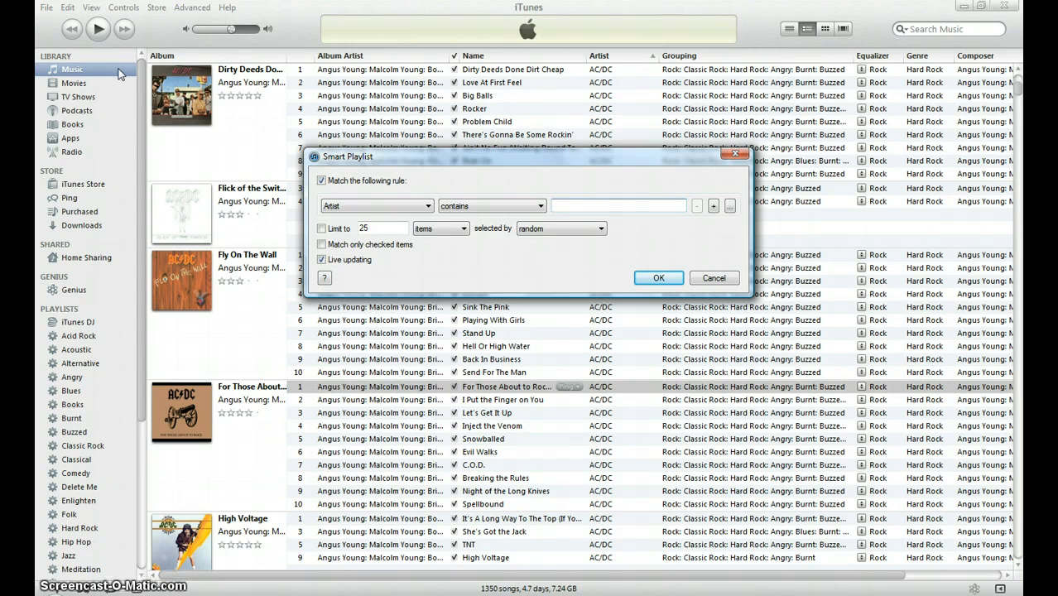
left_click(410, 211)
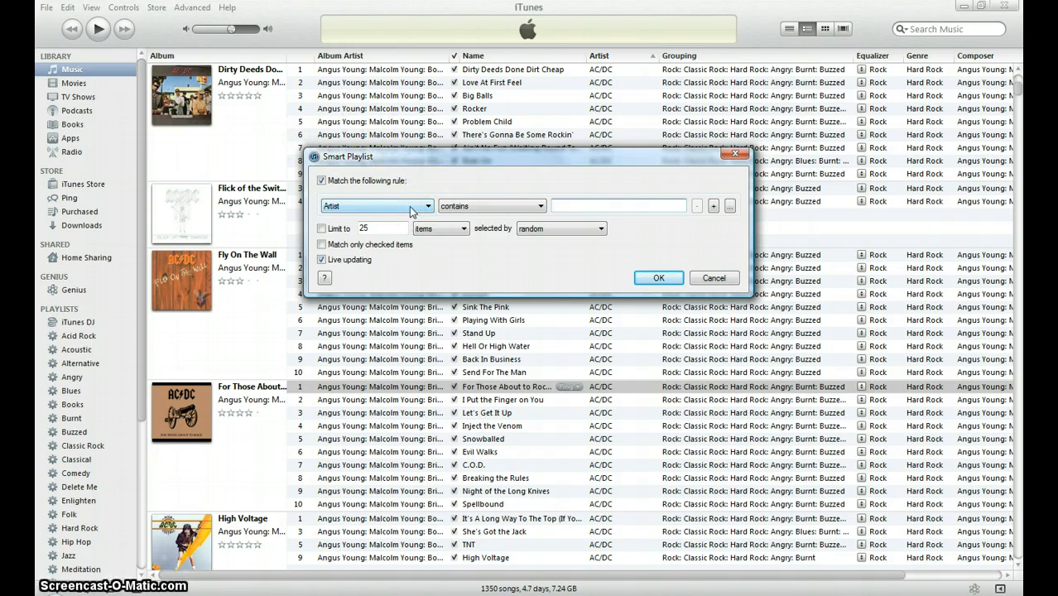
left_click(411, 210)
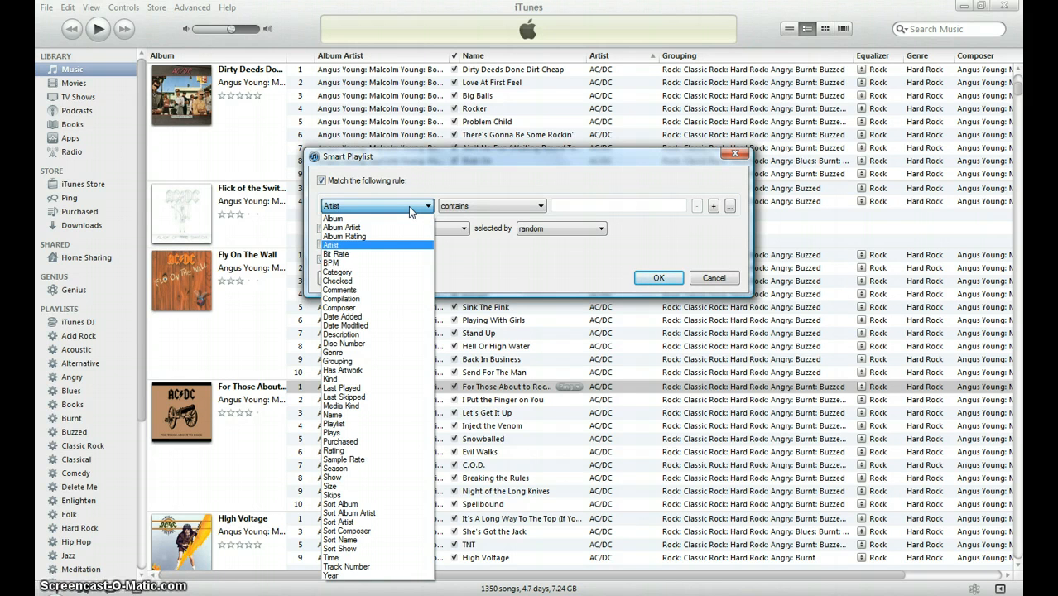
left_click(392, 309)
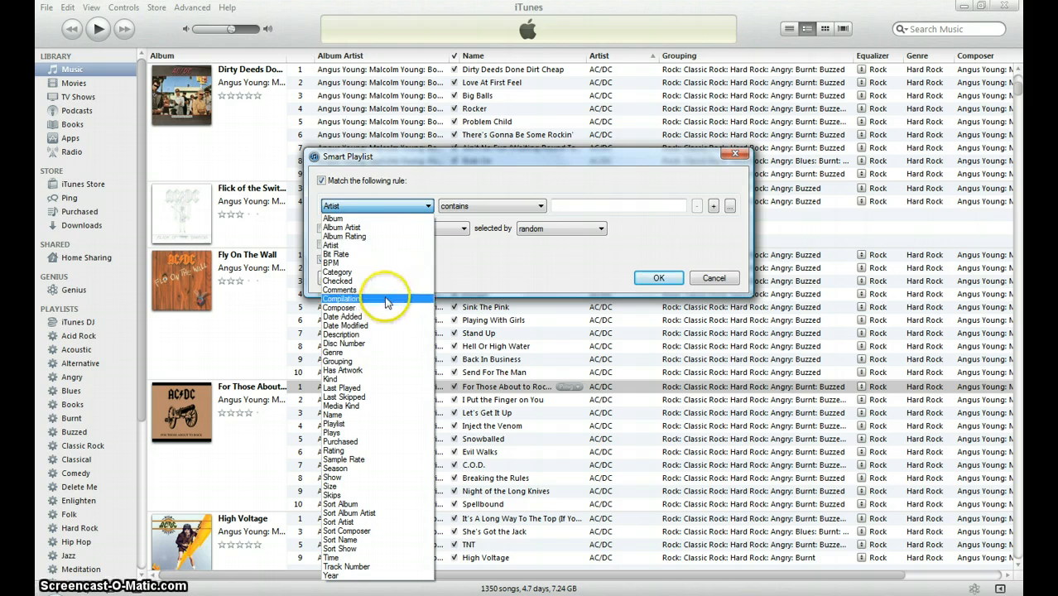
left_click(337, 360)
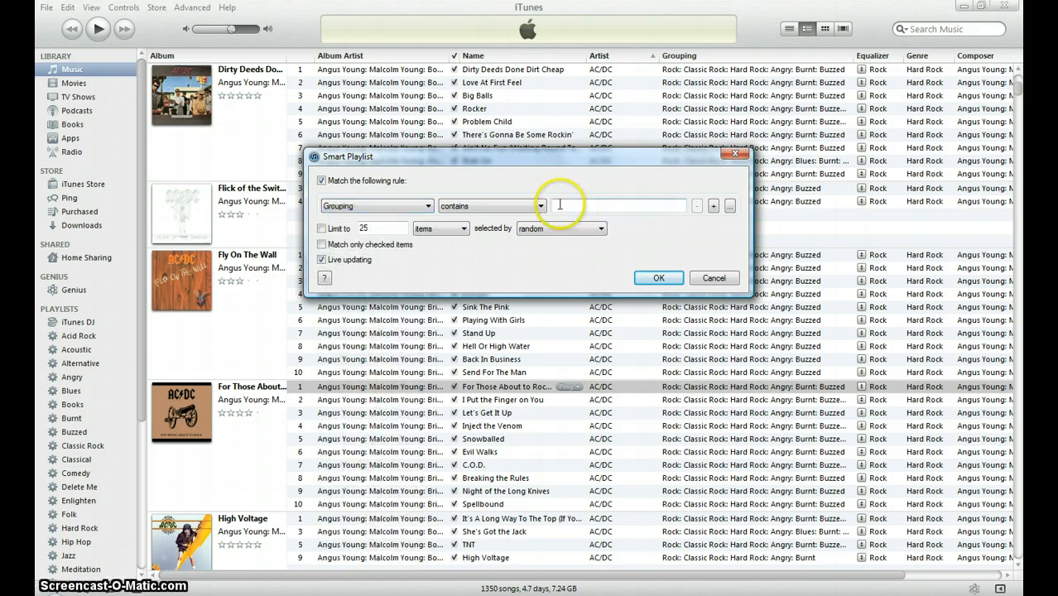
left_click(528, 213)
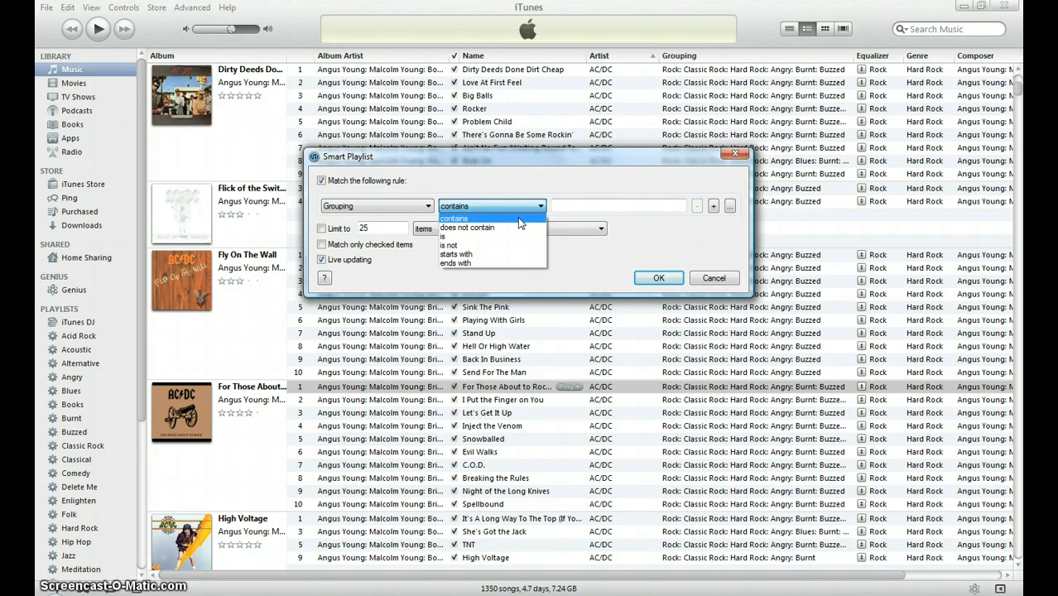
left_click(546, 207)
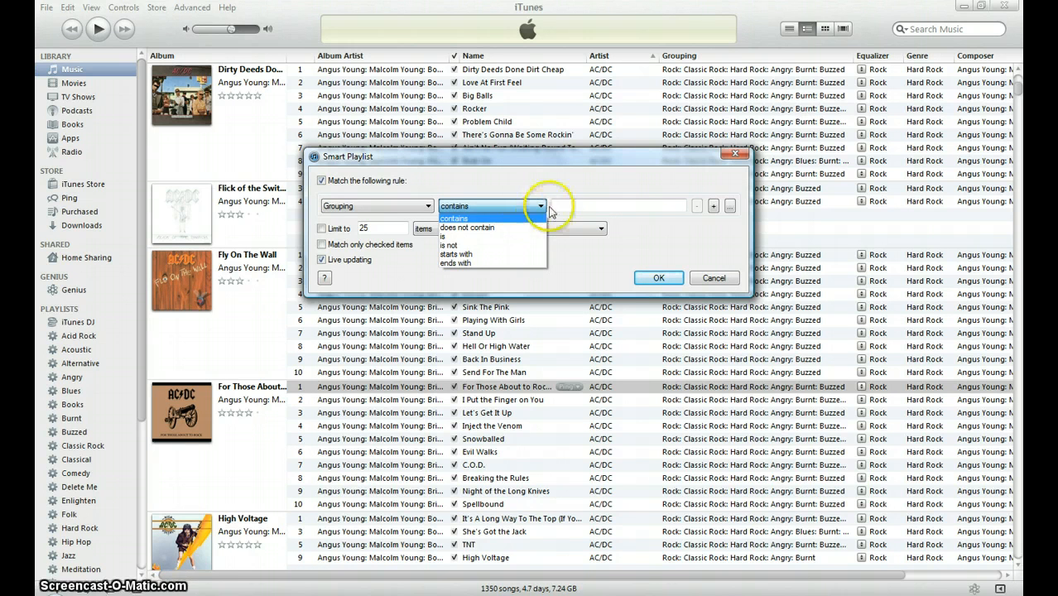
left_click(565, 203)
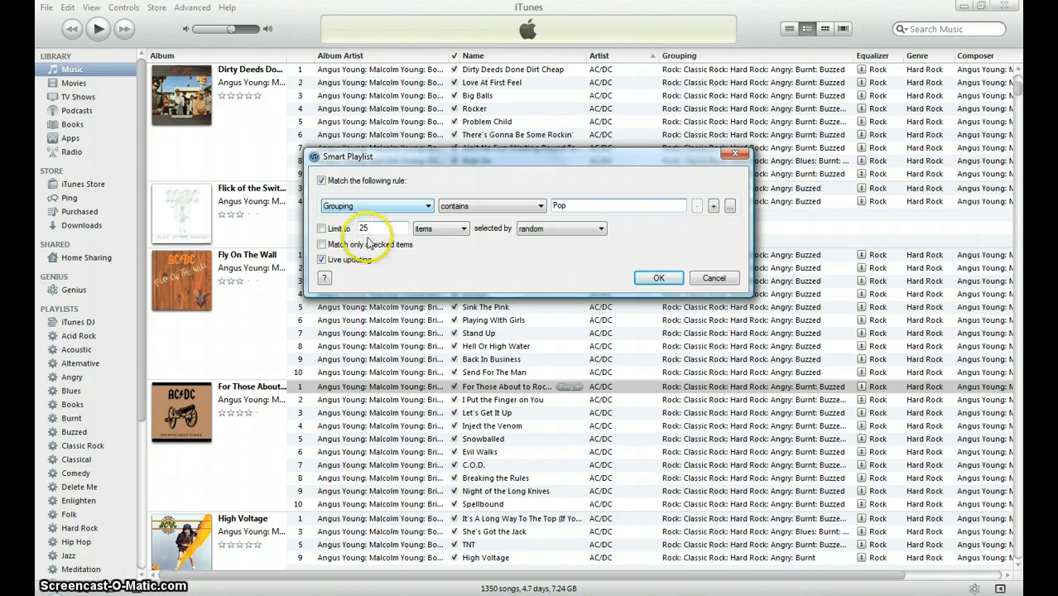
Add a second rule to the smart playlist requiring that the Artist does not contain Iggy Pop
left_click(439, 229)
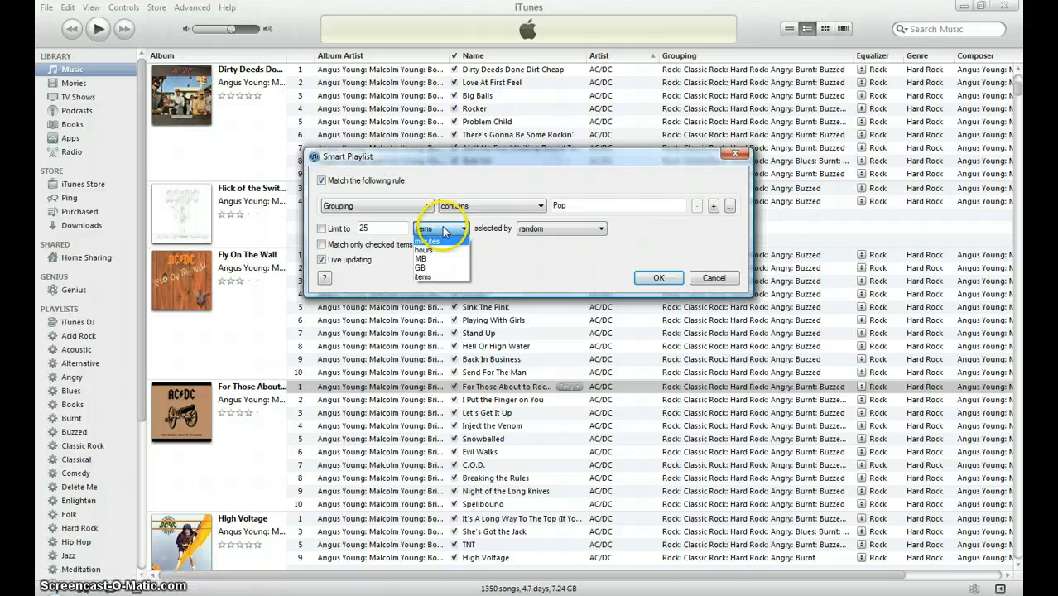
left_click(443, 230)
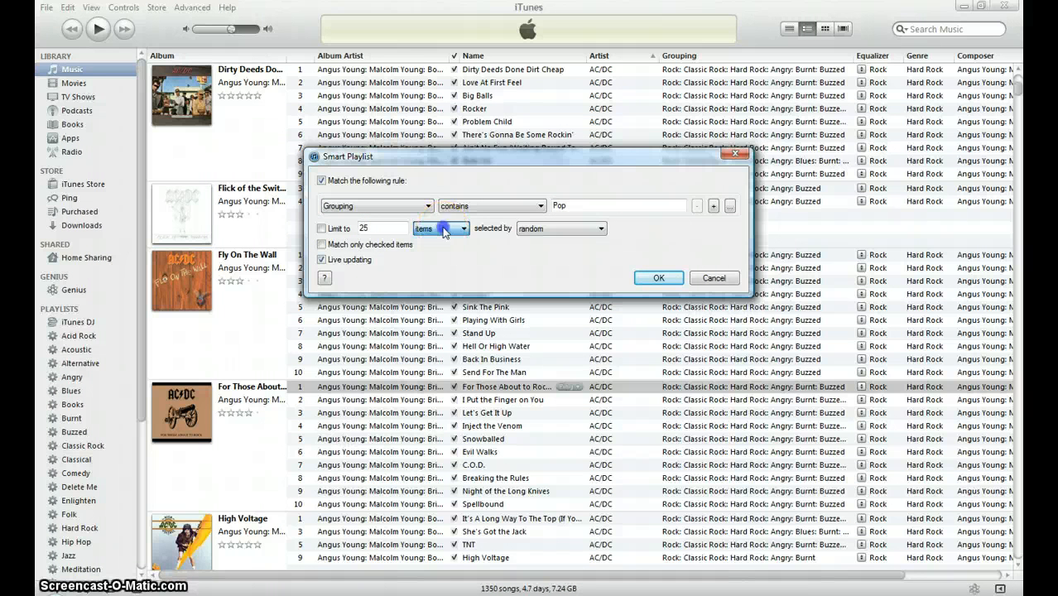
left_click(714, 207)
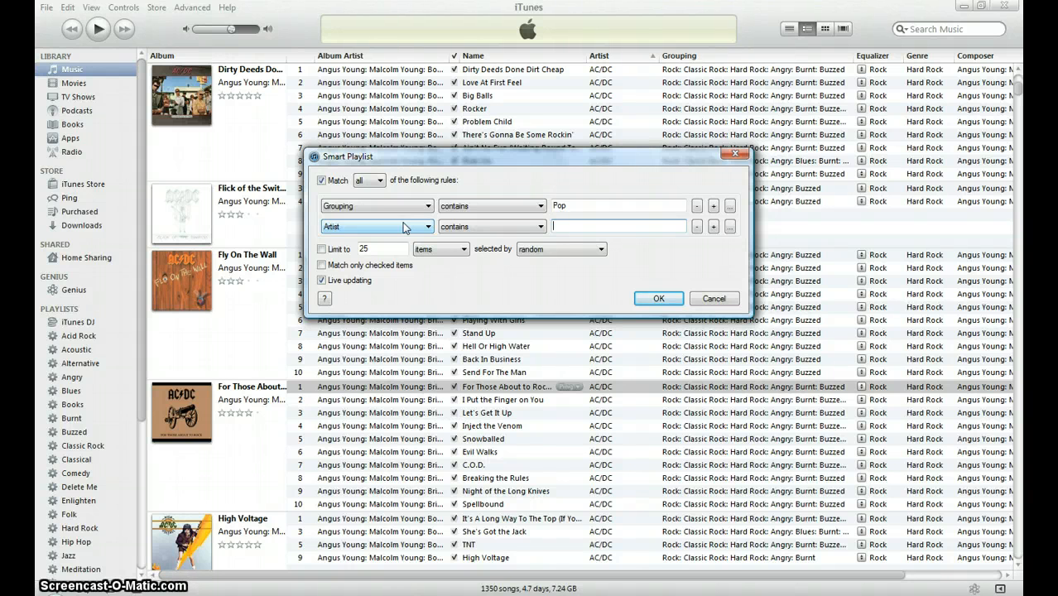
left_click(530, 227)
left_click(477, 247)
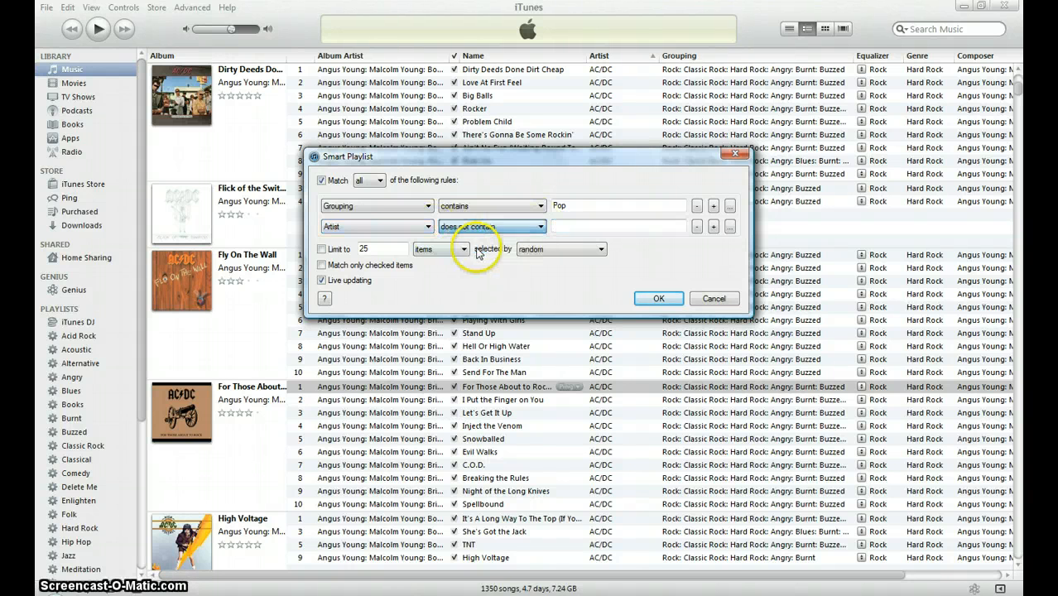
left_click(560, 225)
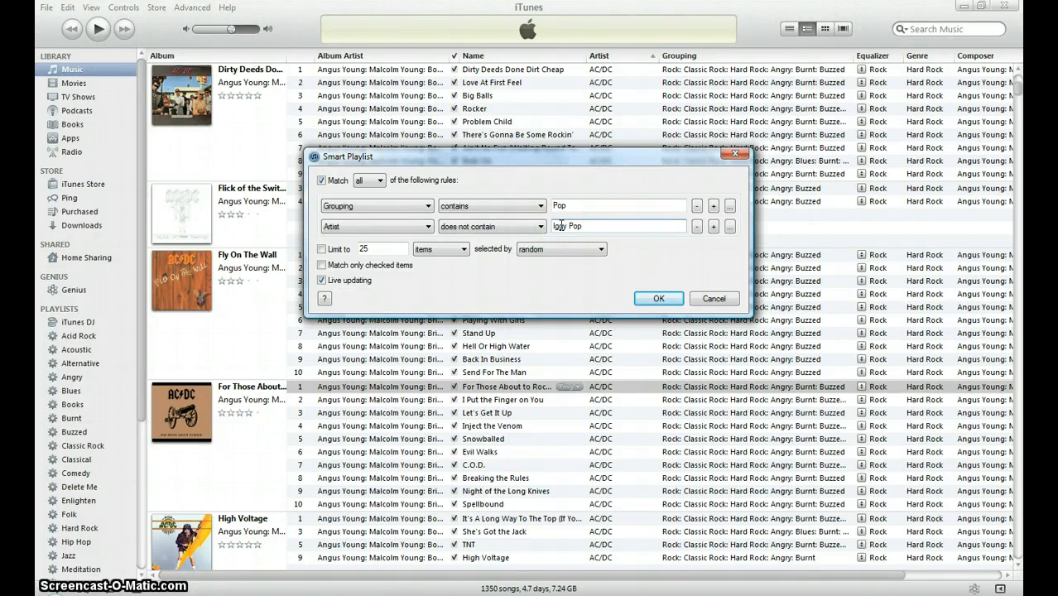
Restrict the smart playlist to checked items and save it under the name Pop
left_click(323, 266)
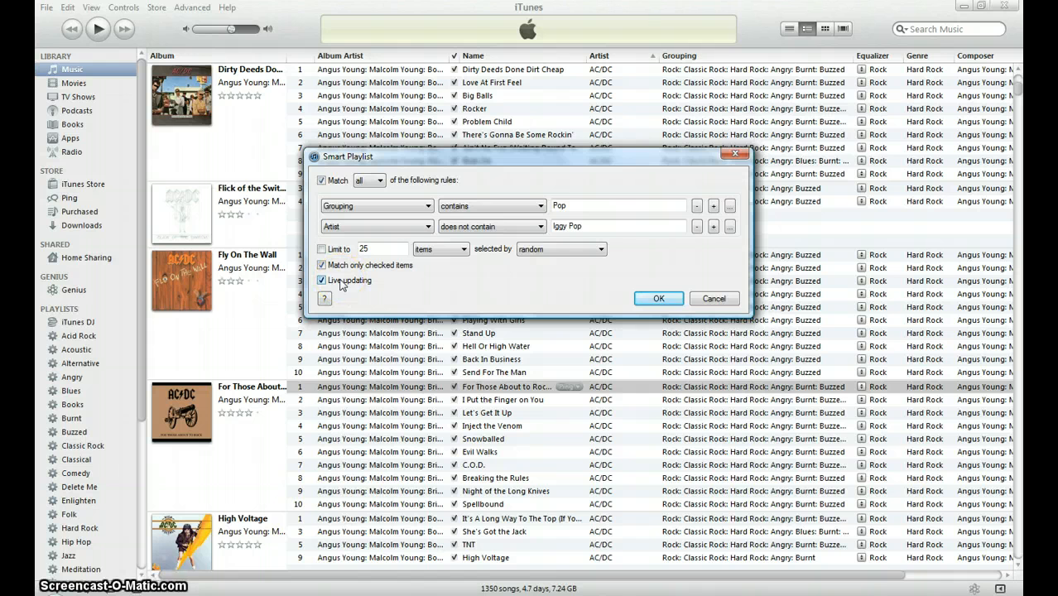
left_click(659, 300)
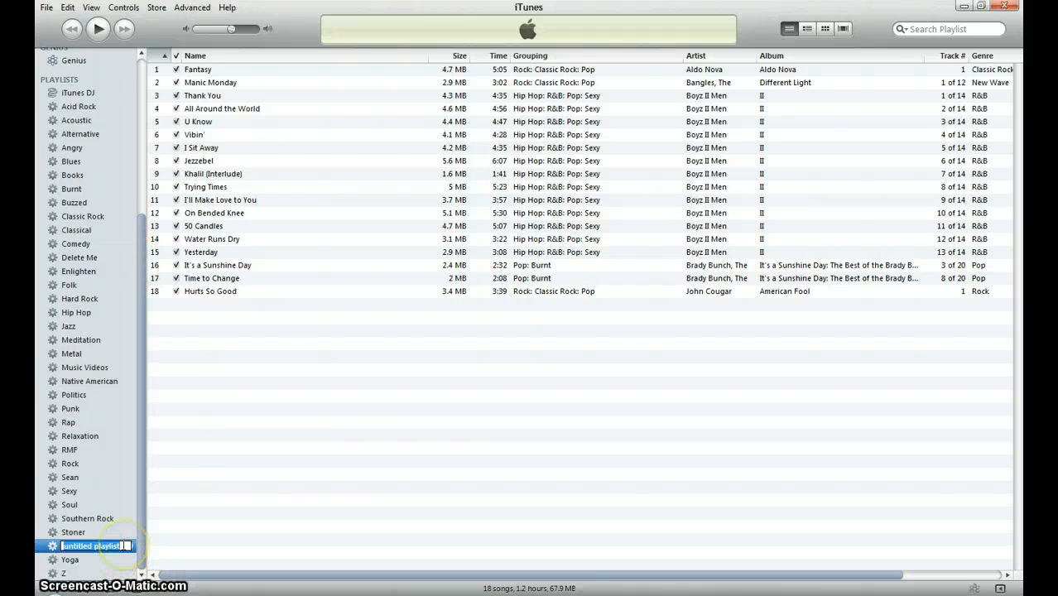
type("Pop")
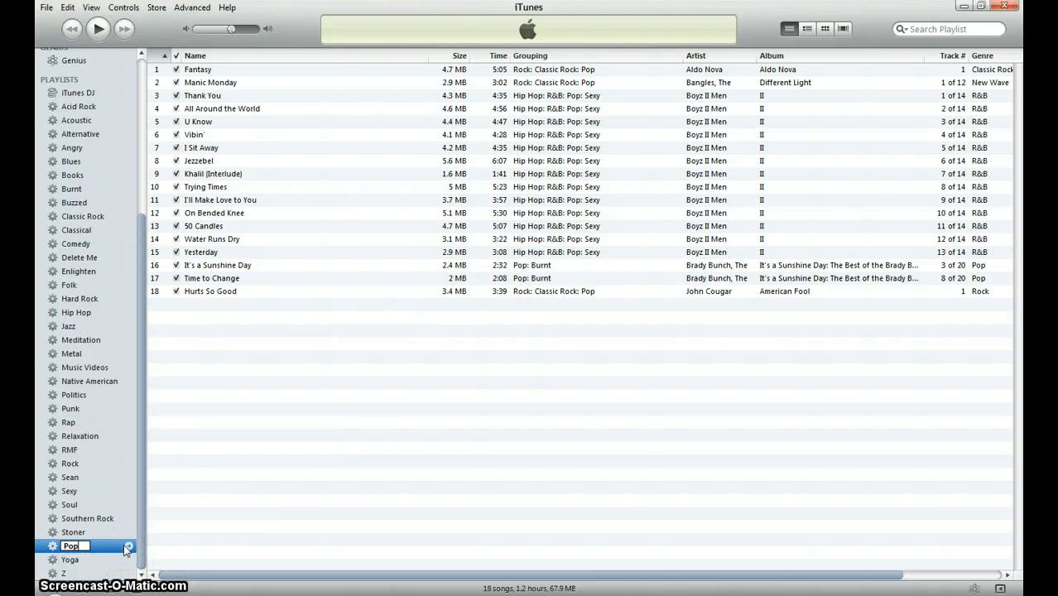
key("Return")
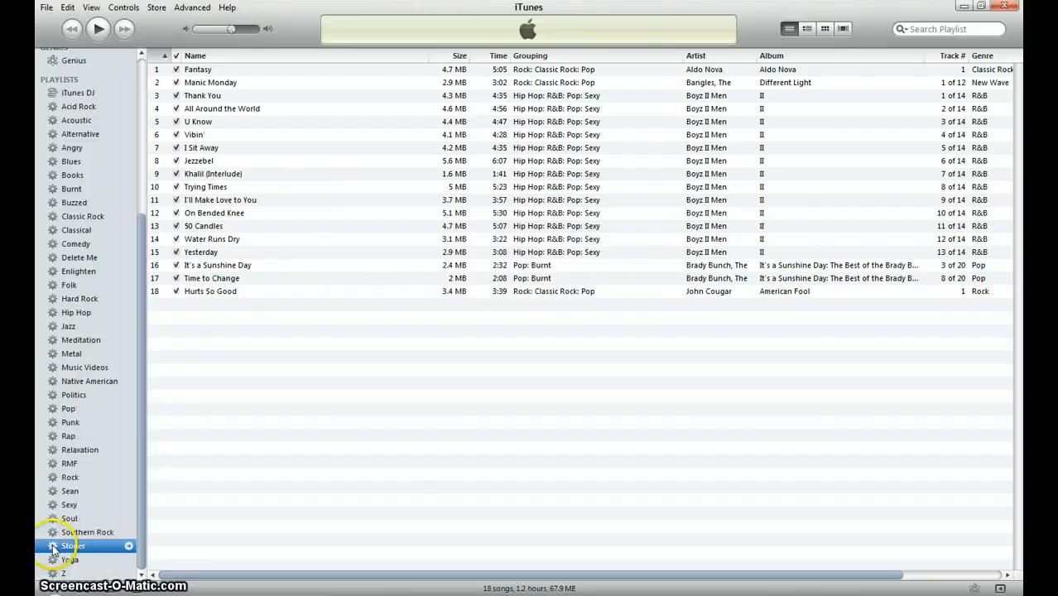
left_click(67, 407)
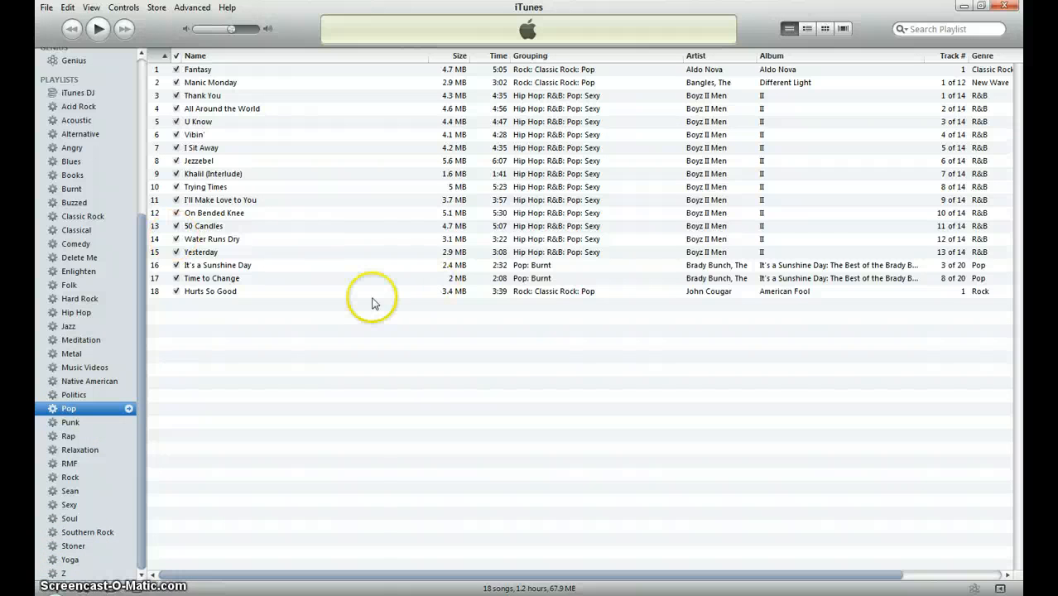
In the music library, append Pop to the Grouping of Touch Too Much from Highway to Hell and save the track info
left_click_drag(141, 324, 141, 141)
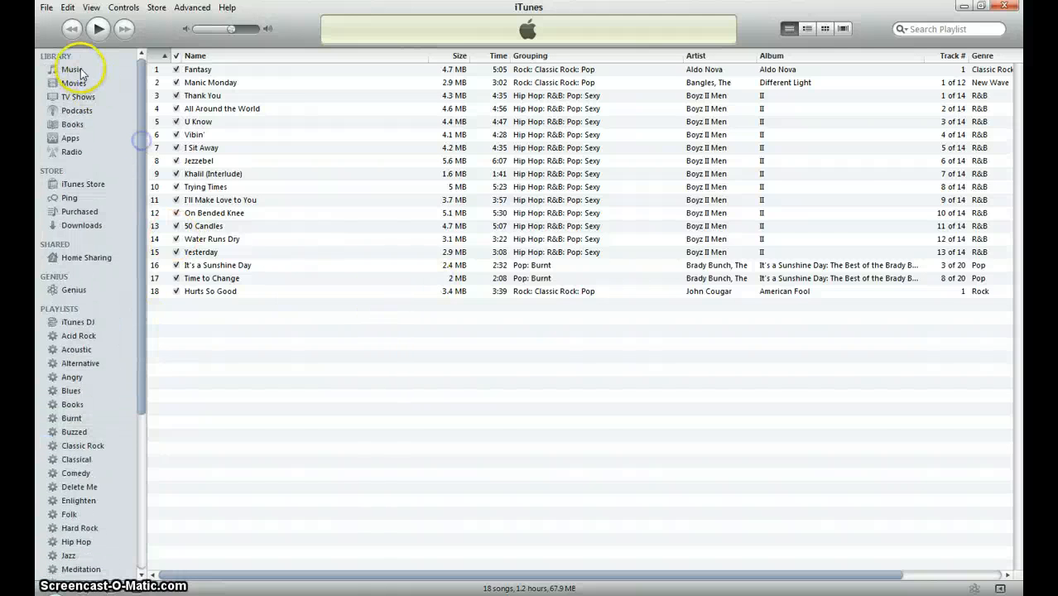
left_click(73, 69)
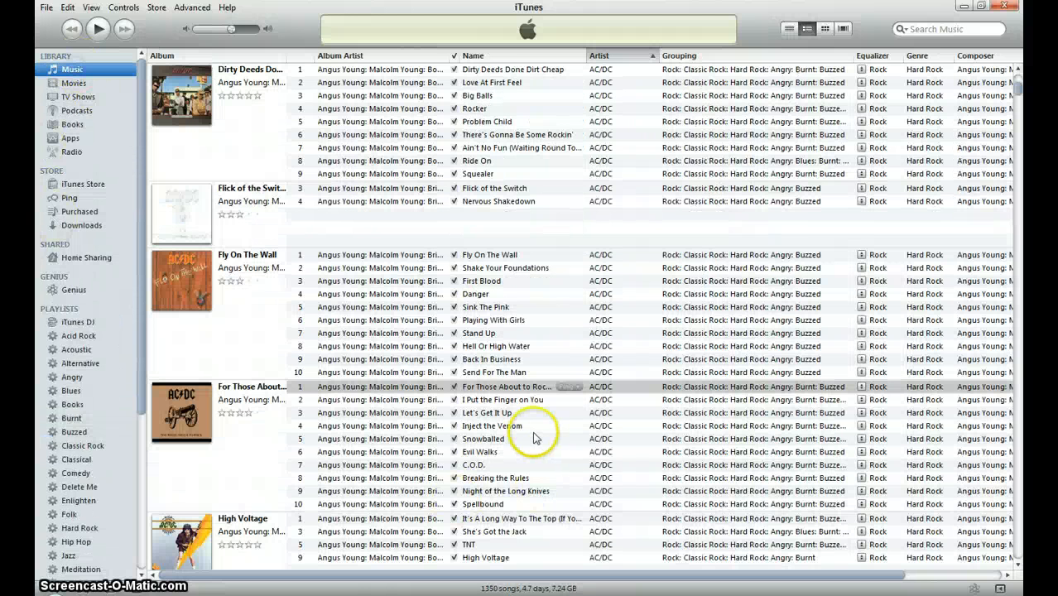
scroll(534, 438, "down", 3)
left_click(386, 506)
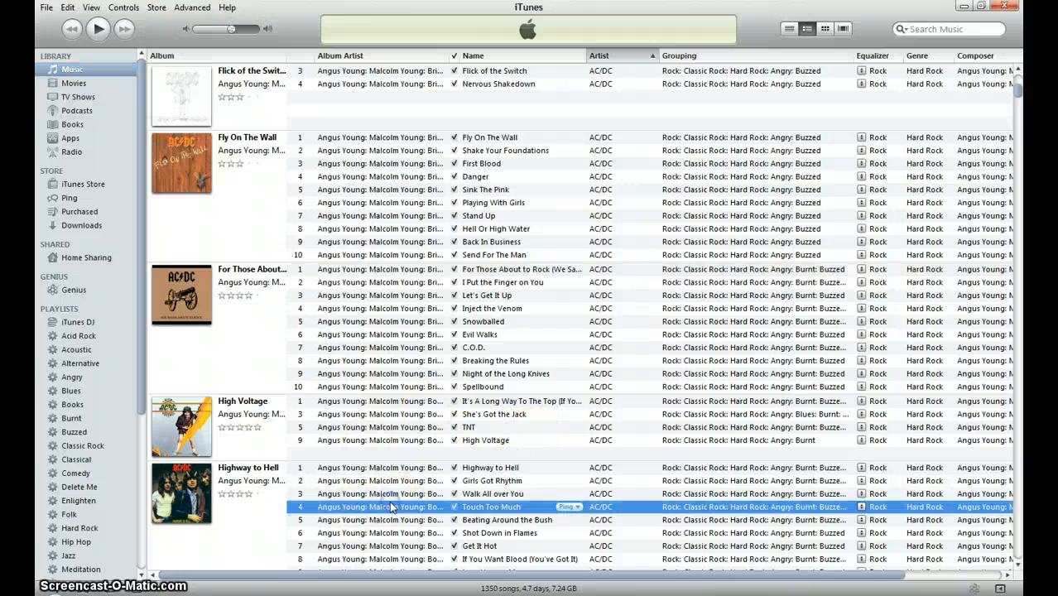
right_click(385, 508)
left_click(456, 263)
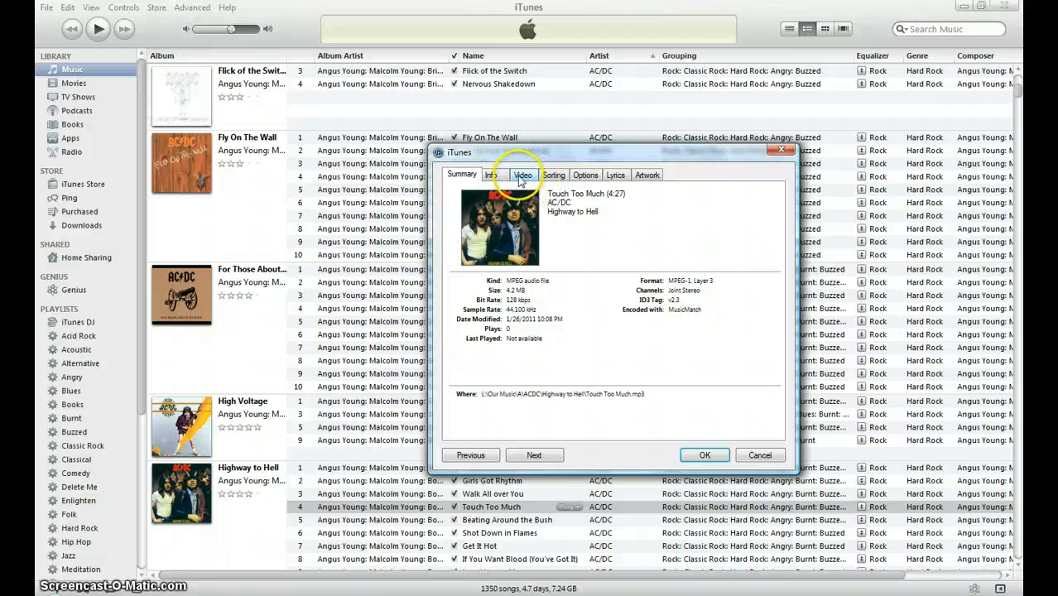
left_click(497, 176)
left_click(667, 312)
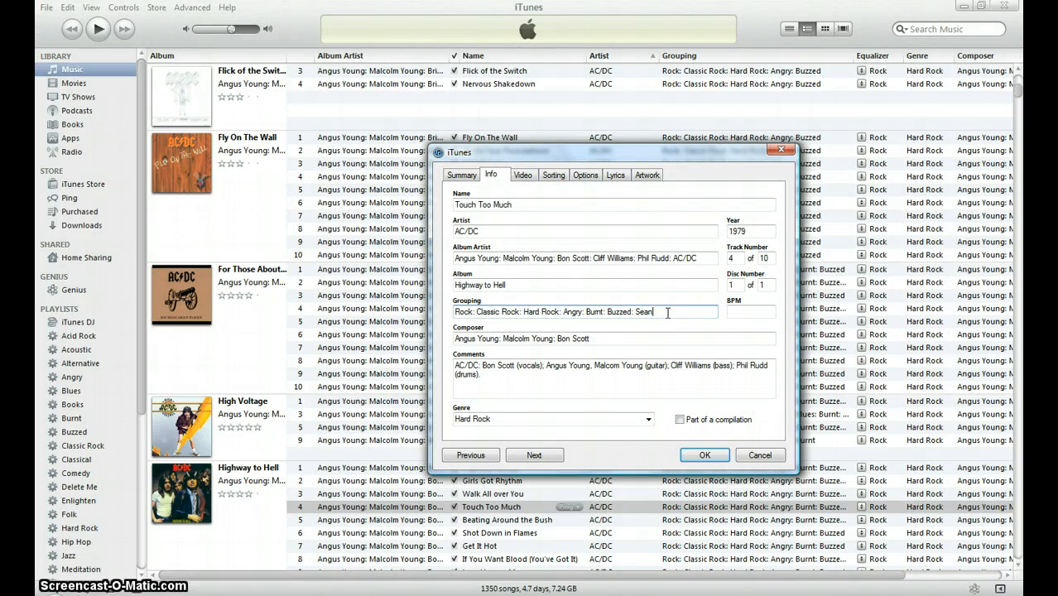
type(": P")
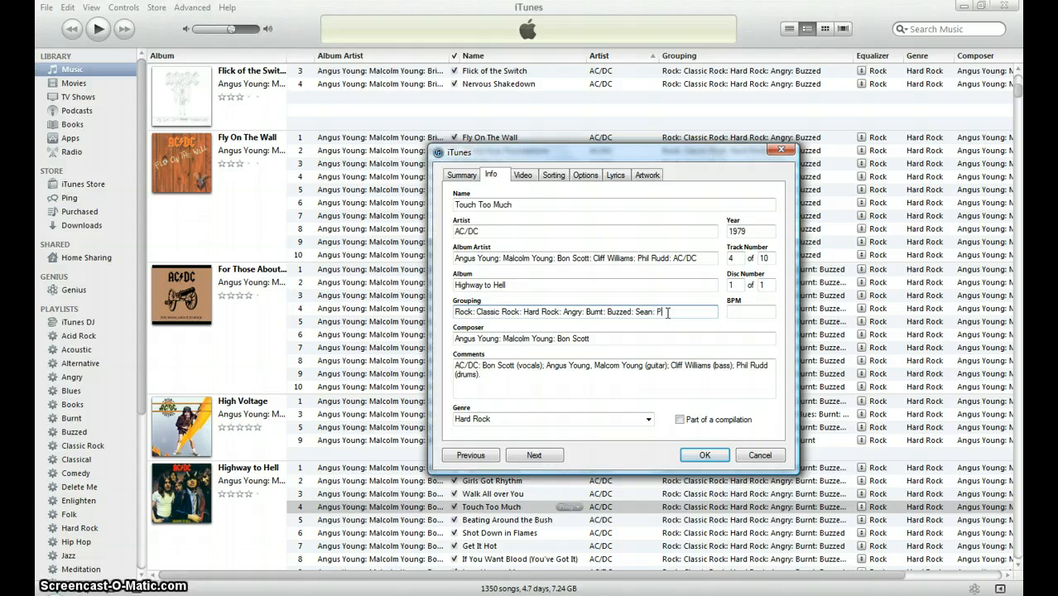
type("op")
left_click(704, 454)
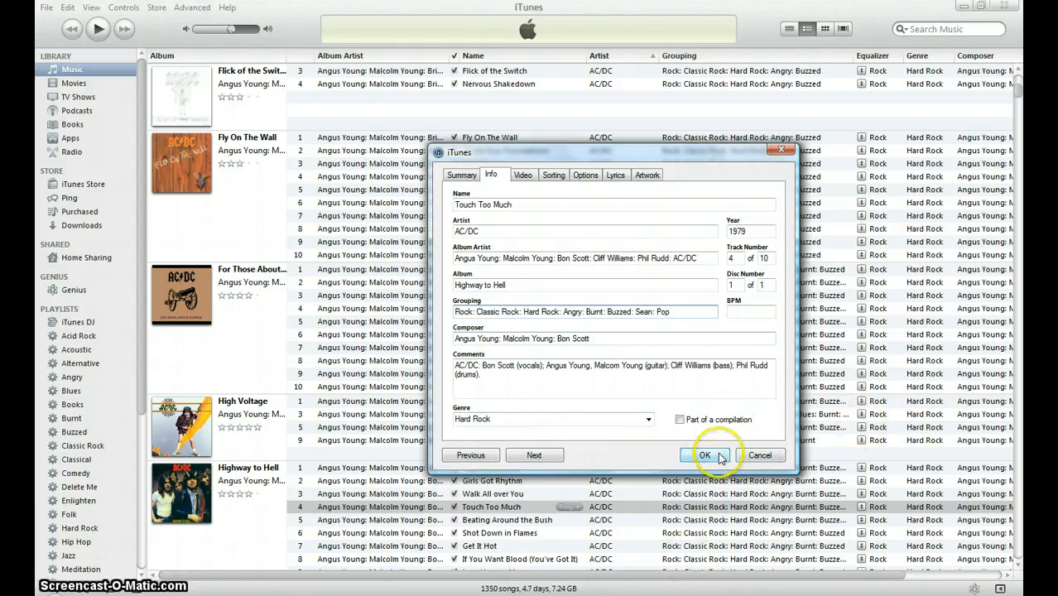
Check the Pop playlist for Touch Too Much and review the track's Grouping field without saving any changes
left_click(141, 565)
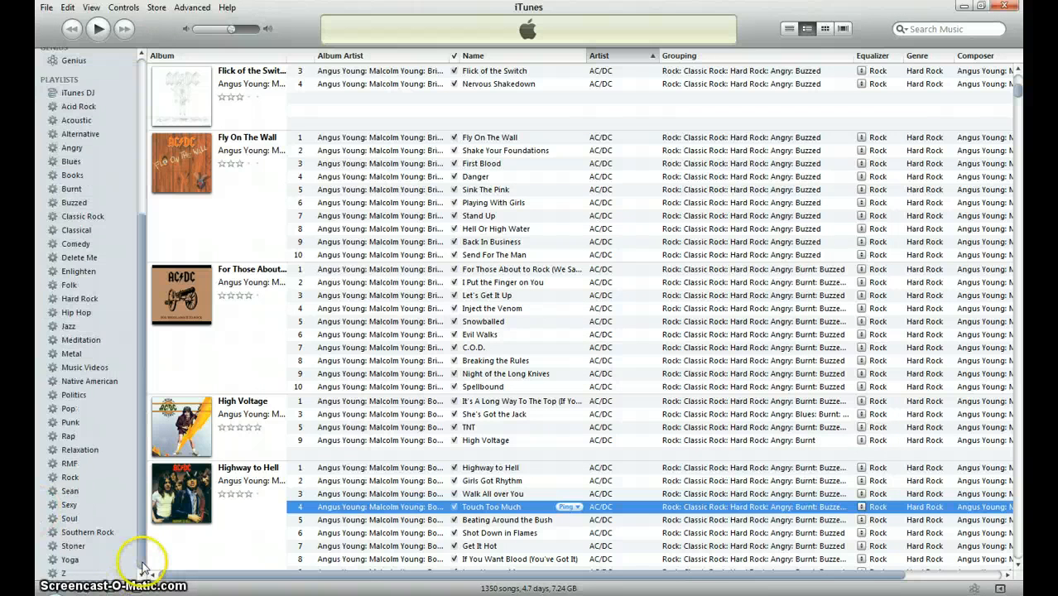
left_click(69, 409)
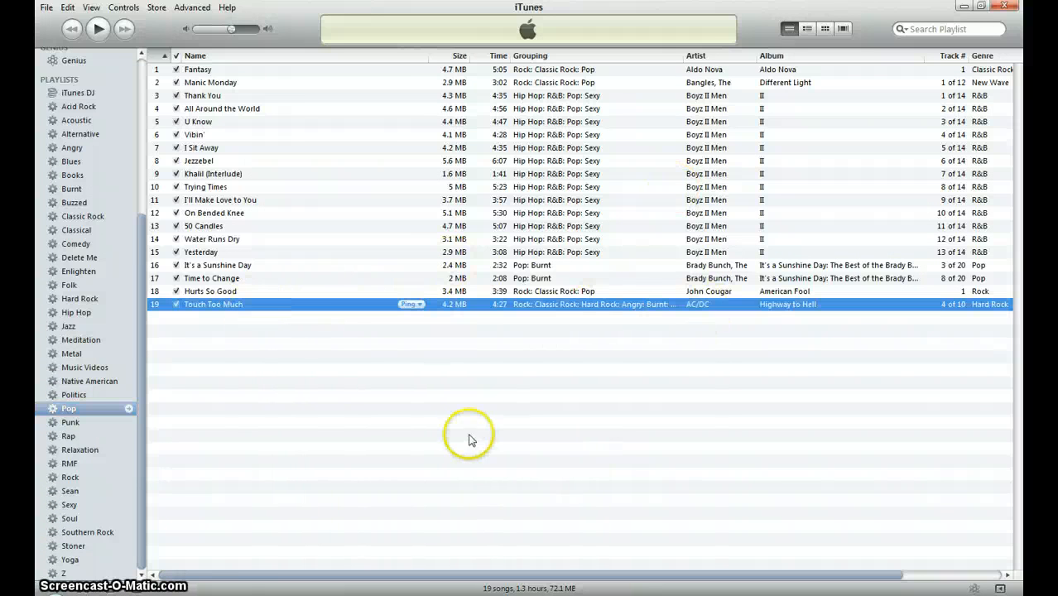
right_click(306, 304)
left_click(372, 368)
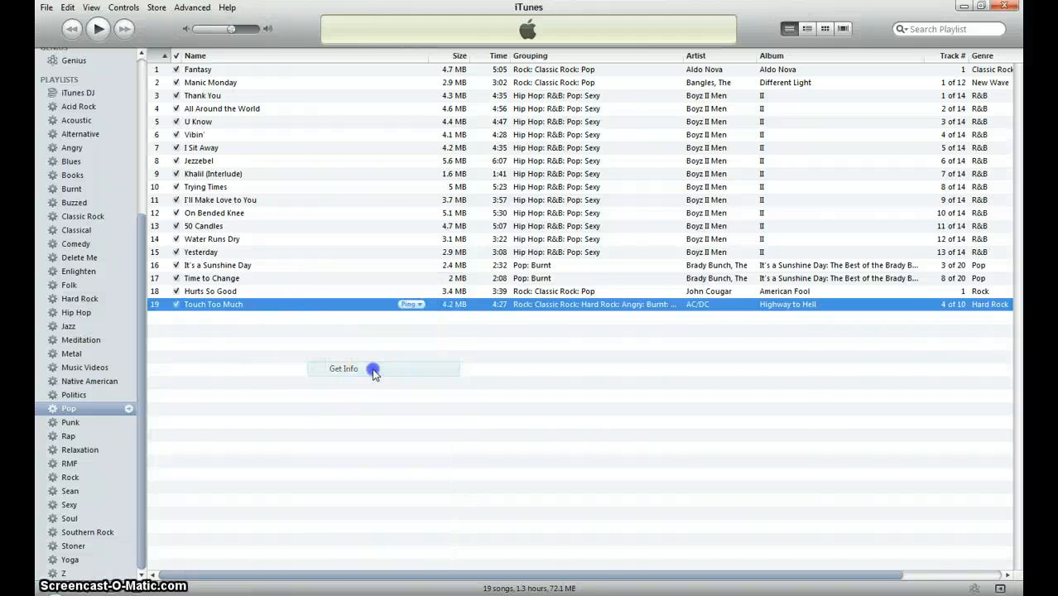
left_click(491, 175)
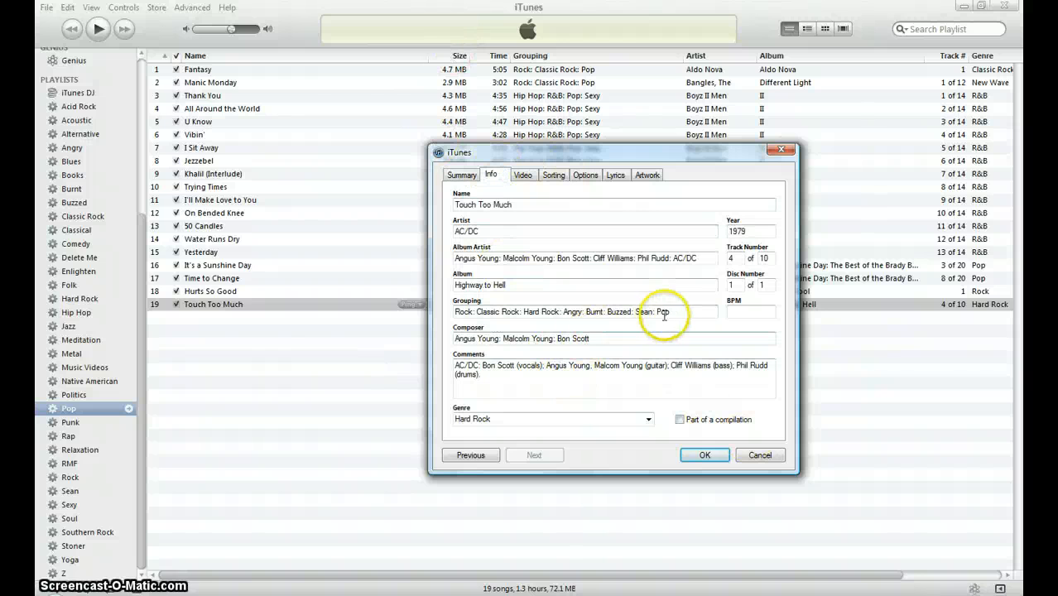
left_click_drag(653, 312, 681, 312)
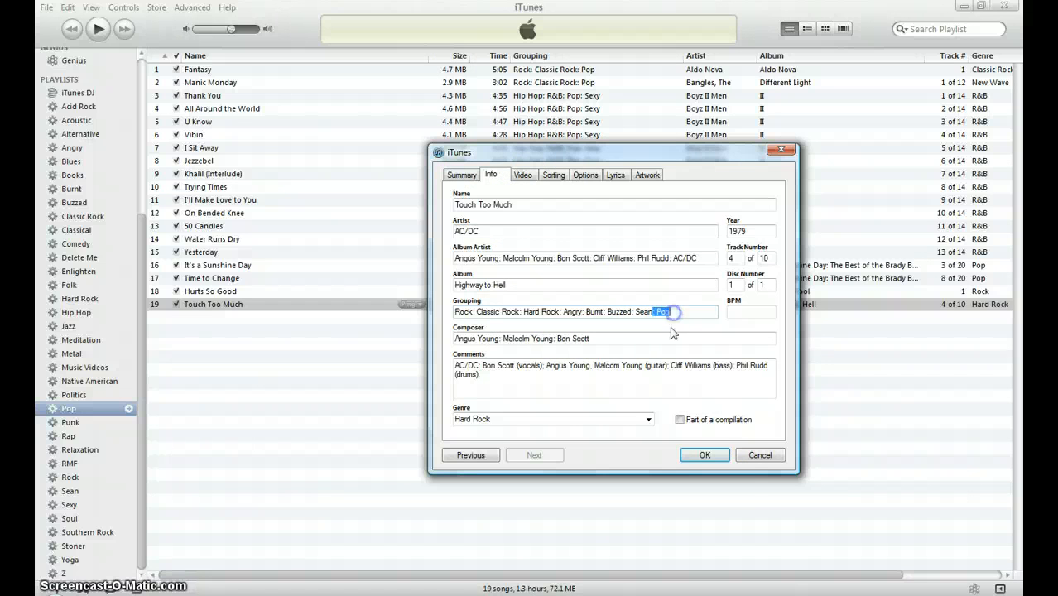
left_click(751, 456)
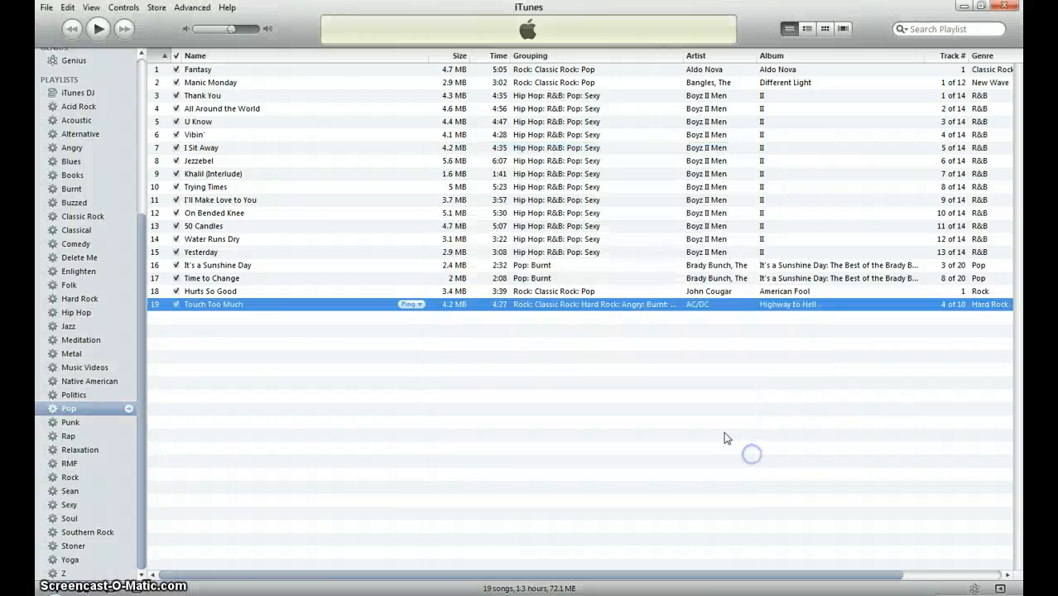
Remove Pop from the Grouping of Touch Too Much directly in the playlist and sort the playlist by name
left_click(532, 306)
left_click_drag(520, 305, 743, 306)
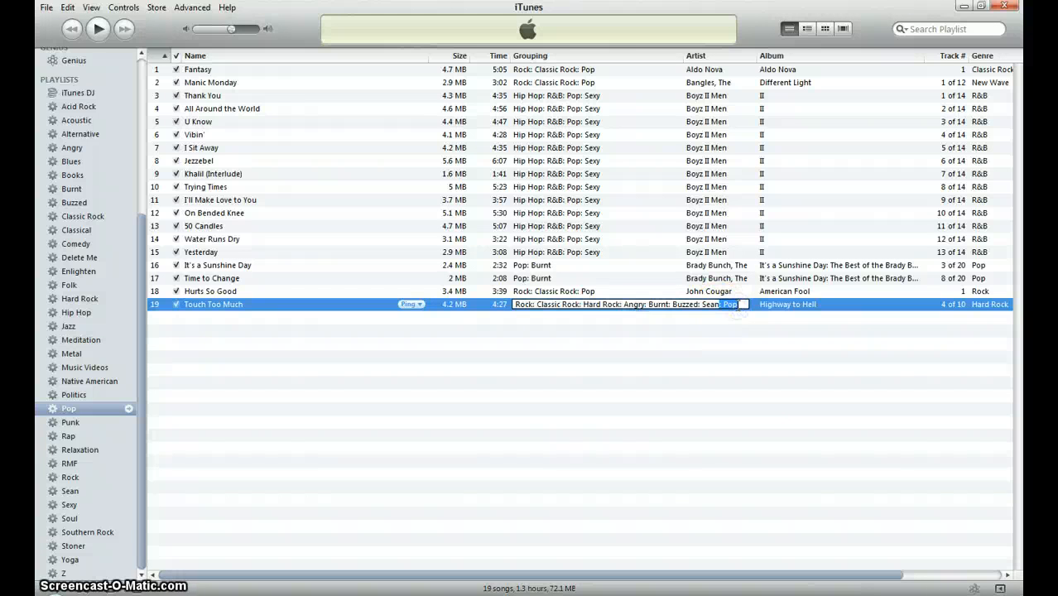
key("BackSpace")
left_click(665, 356)
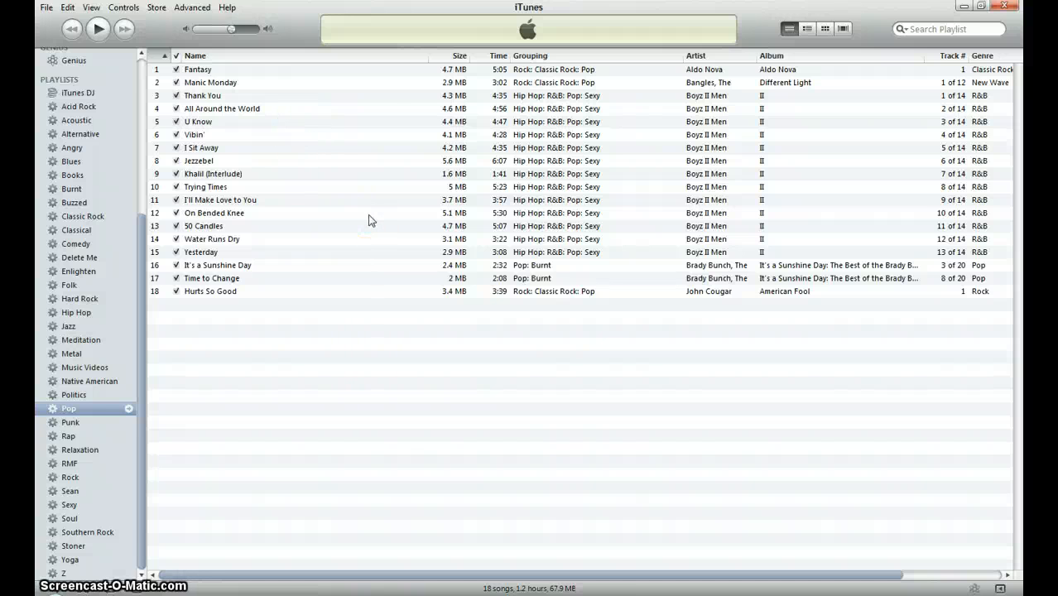
left_click(257, 56)
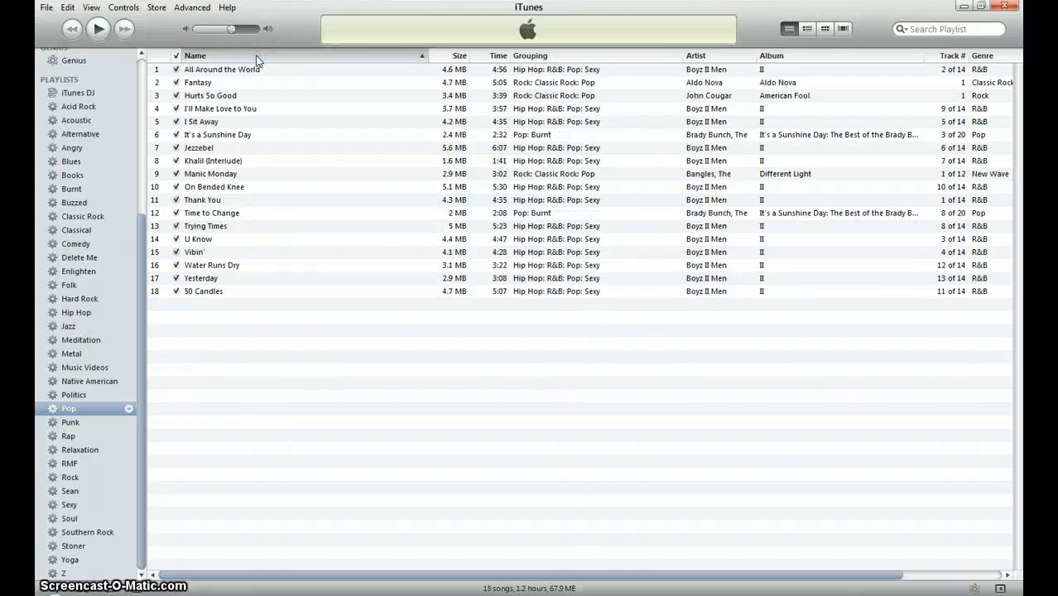
Open the Politics playlist, cycle its Album column through the sort modes back to Album, and return to the full Music library
left_click(74, 395)
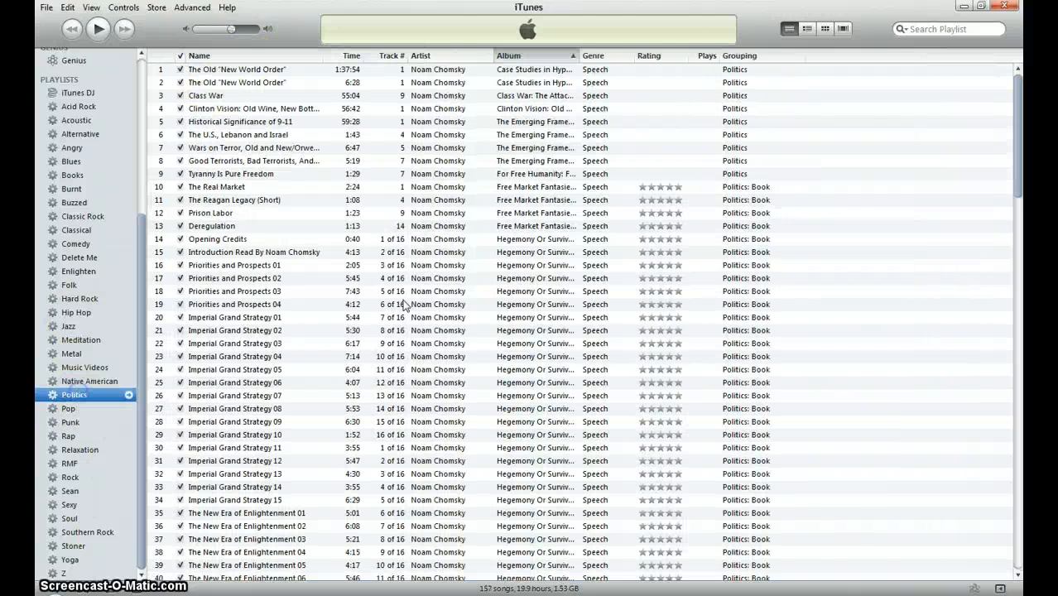
left_click(540, 58)
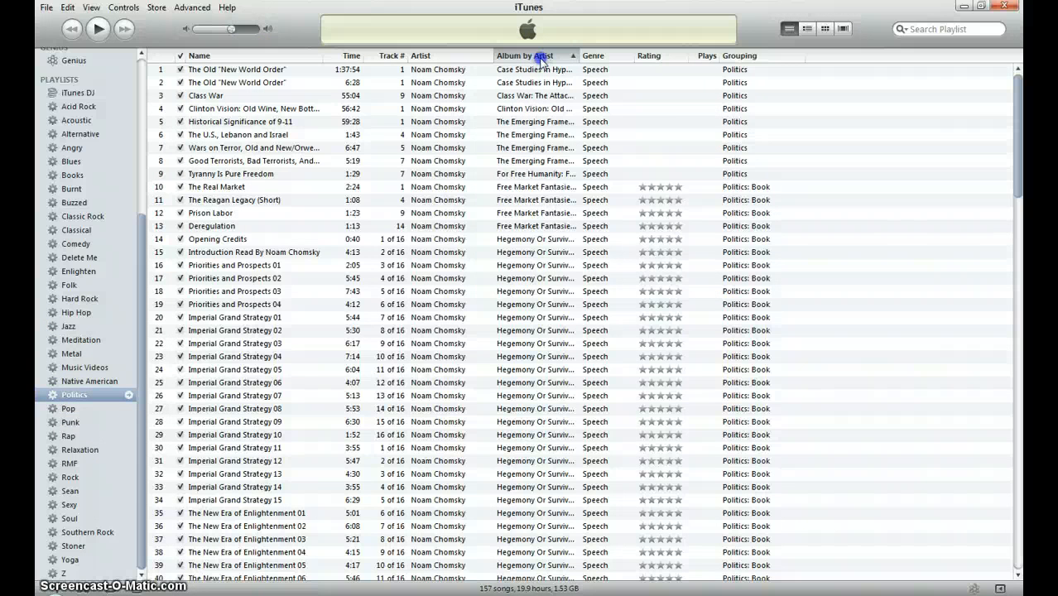
left_click(540, 58)
left_click(540, 58)
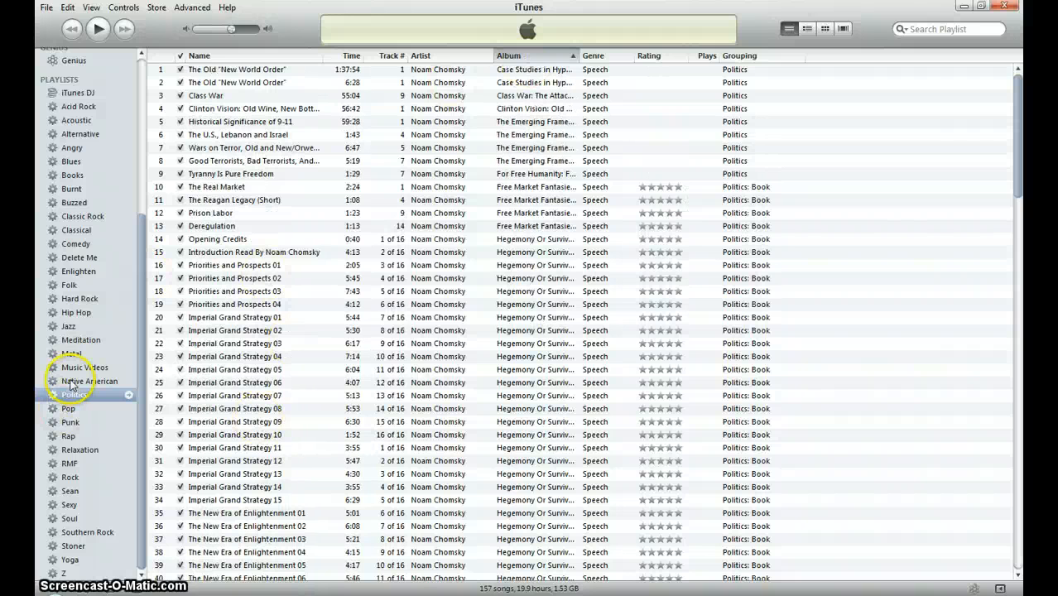
left_click(143, 76)
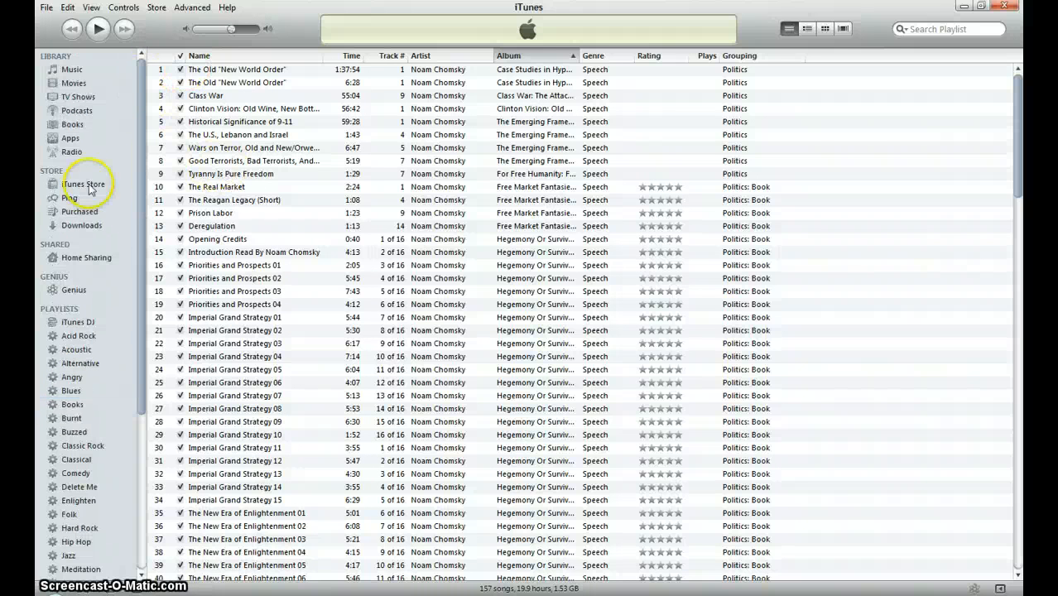
left_click(66, 71)
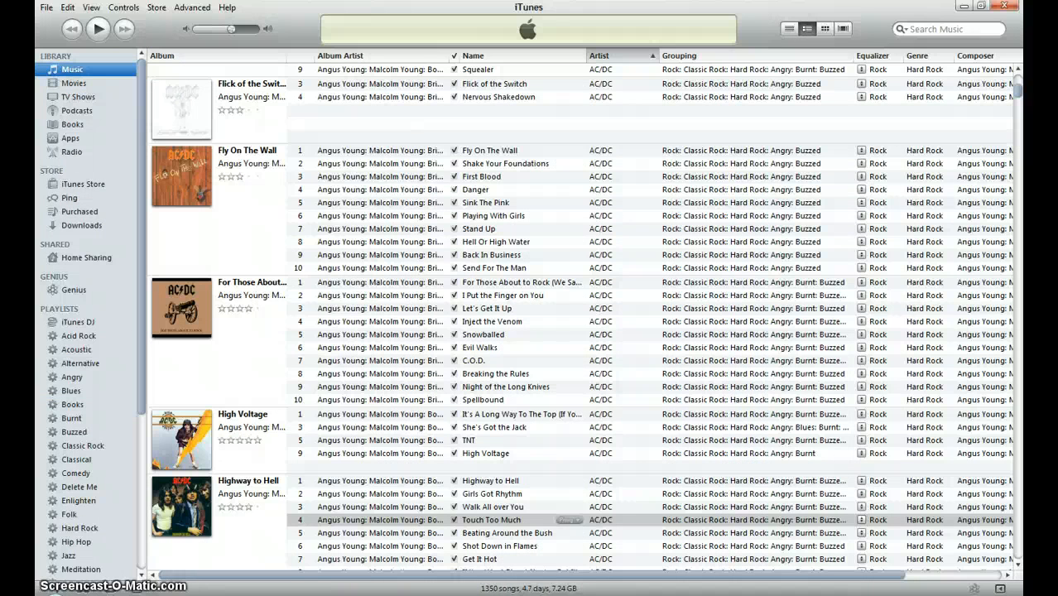
Switch to Internet Explorer and open the Wikipedia article on AC/DC from the existing Google search results
left_click(965, 7)
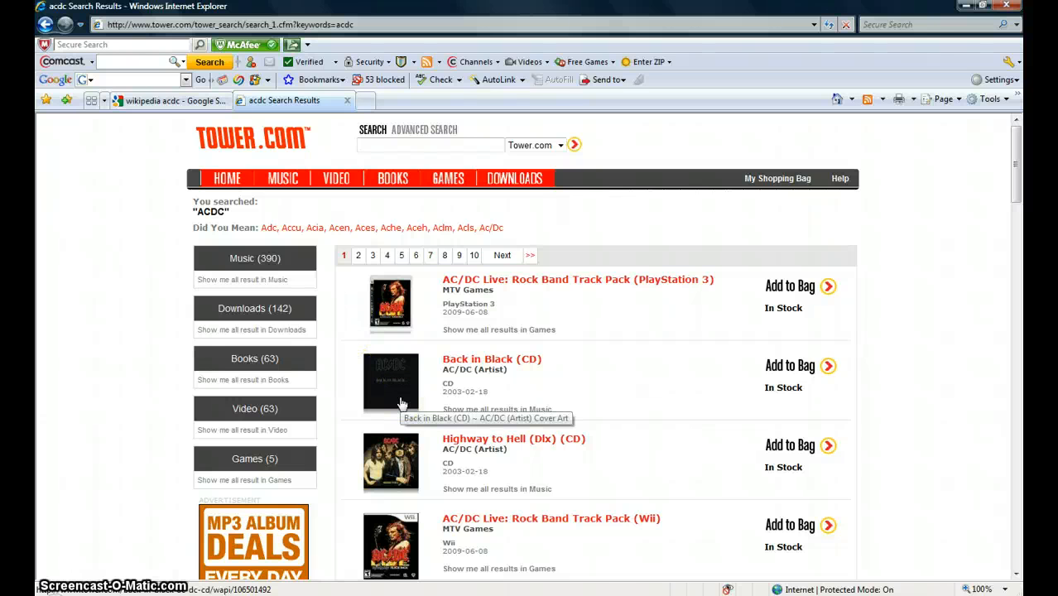
left_click(142, 103)
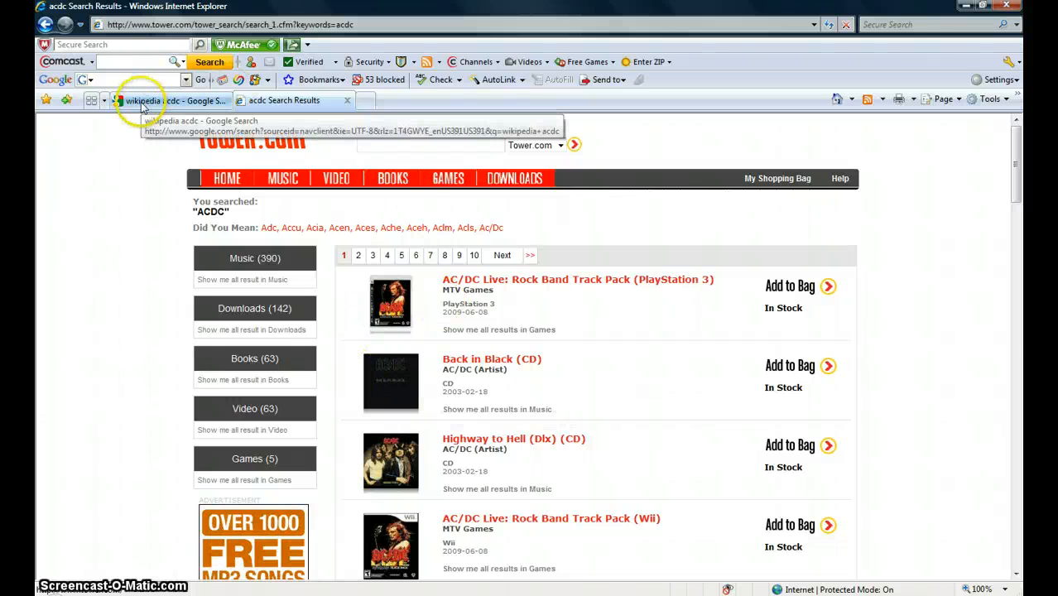
left_click(308, 204)
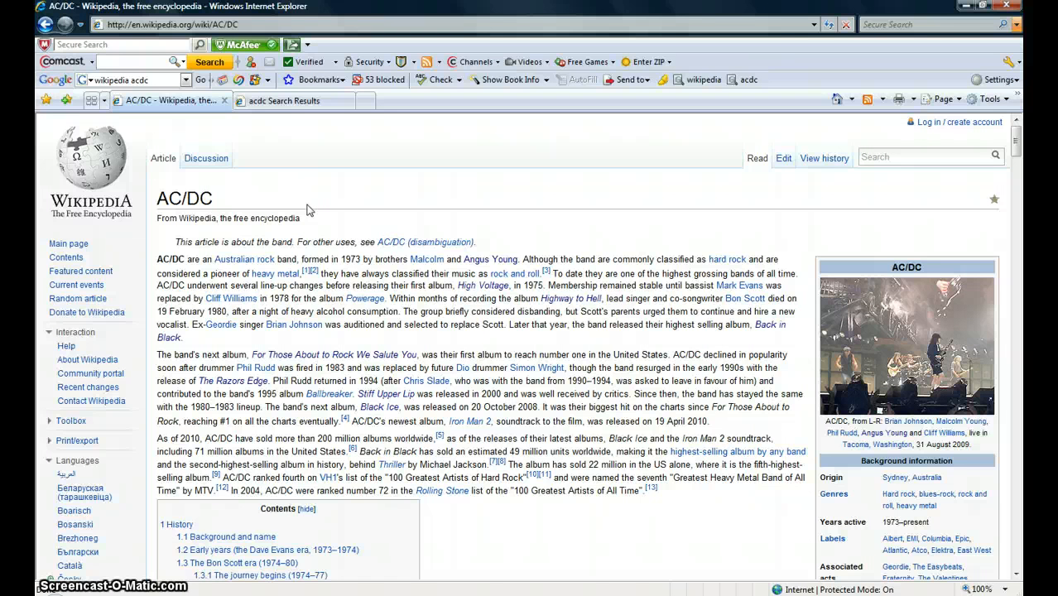
From the AC/DC article's Discography section, open the For Those About to Rock We Salute You album page and view its track listing
scroll(609, 387, "down", 5)
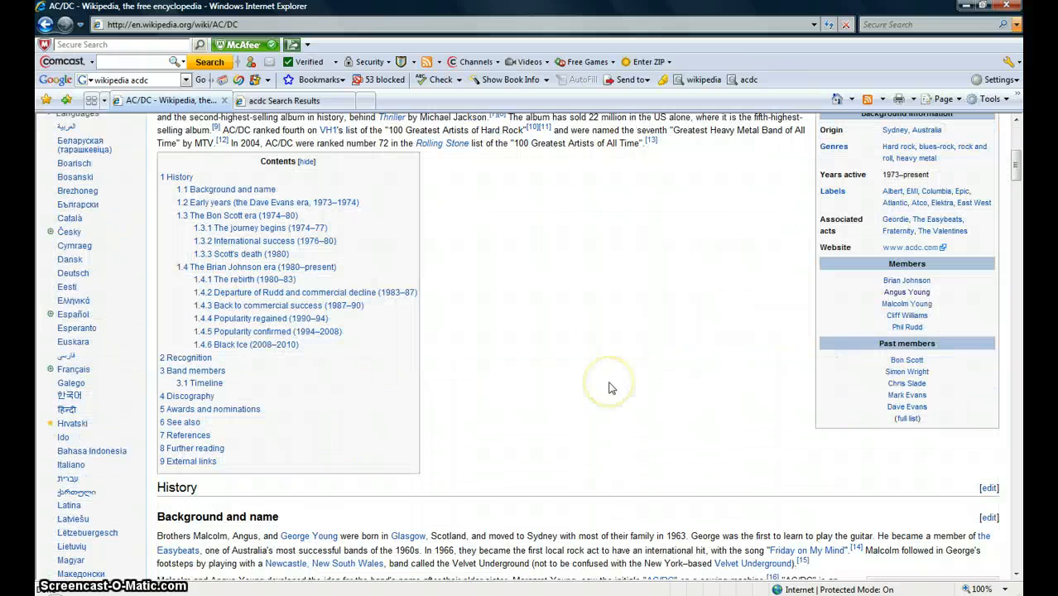
scroll(608, 387, "up", 3)
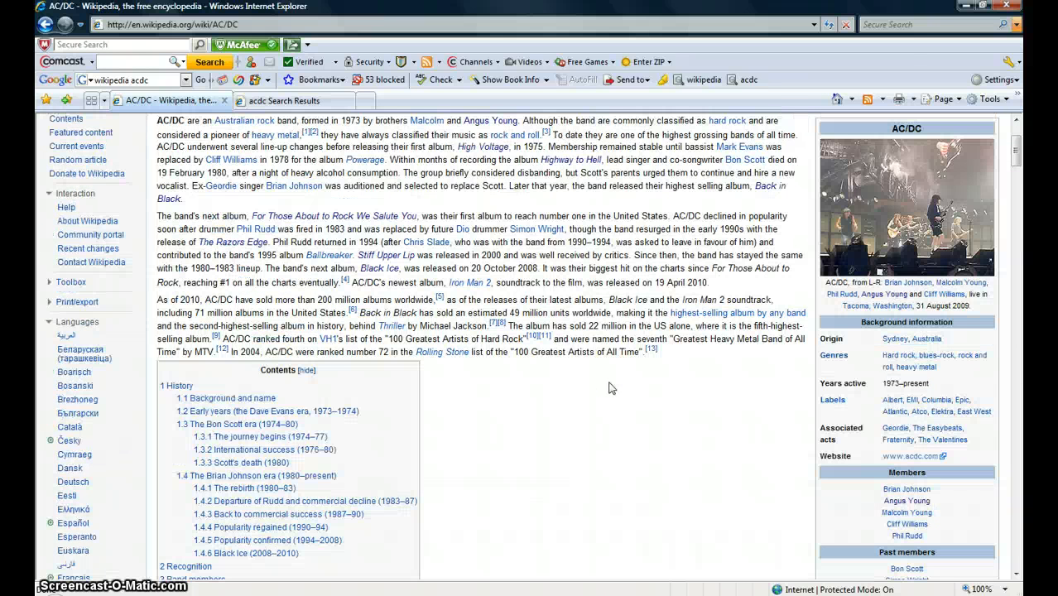
scroll(608, 388, "down", 3)
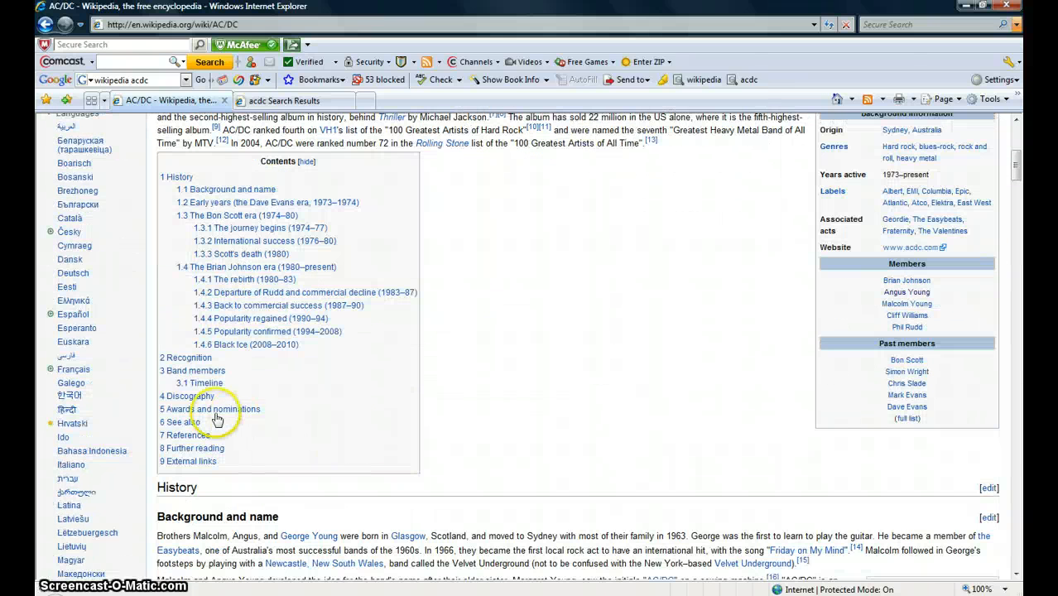
left_click(187, 396)
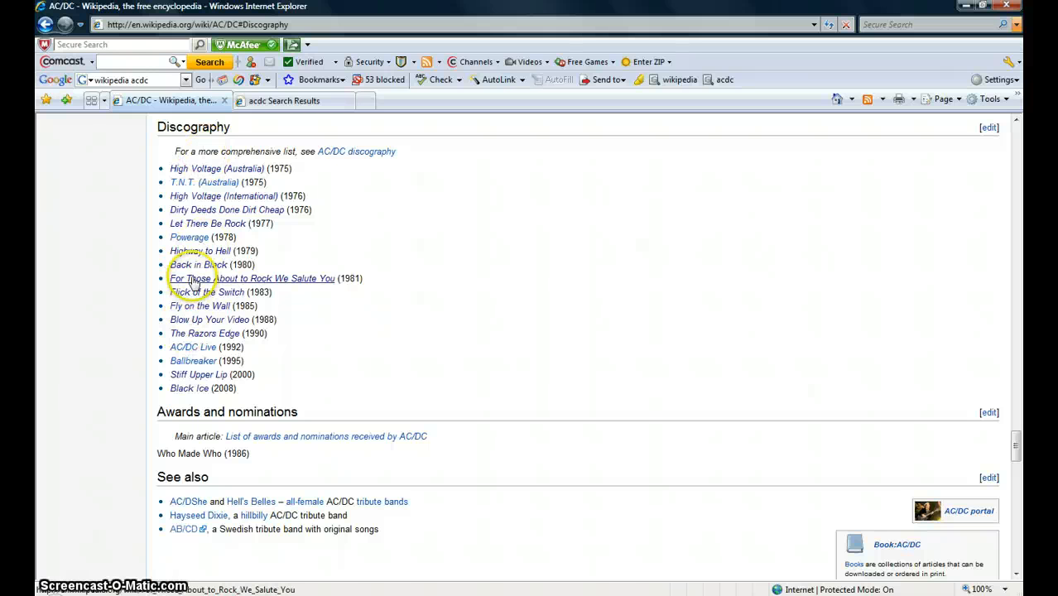
left_click(190, 279)
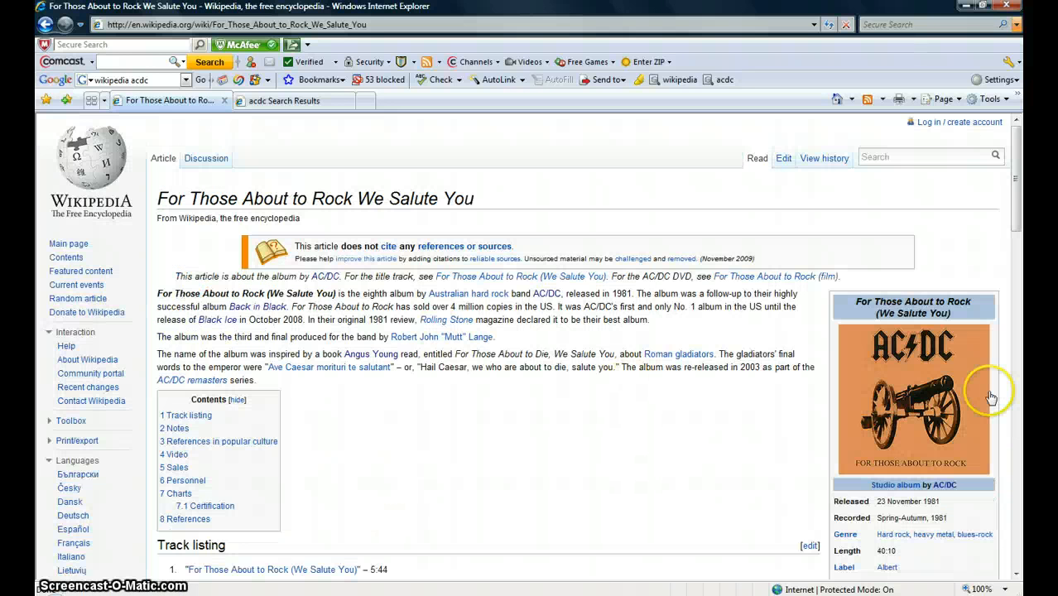
scroll(562, 431, "down", 15)
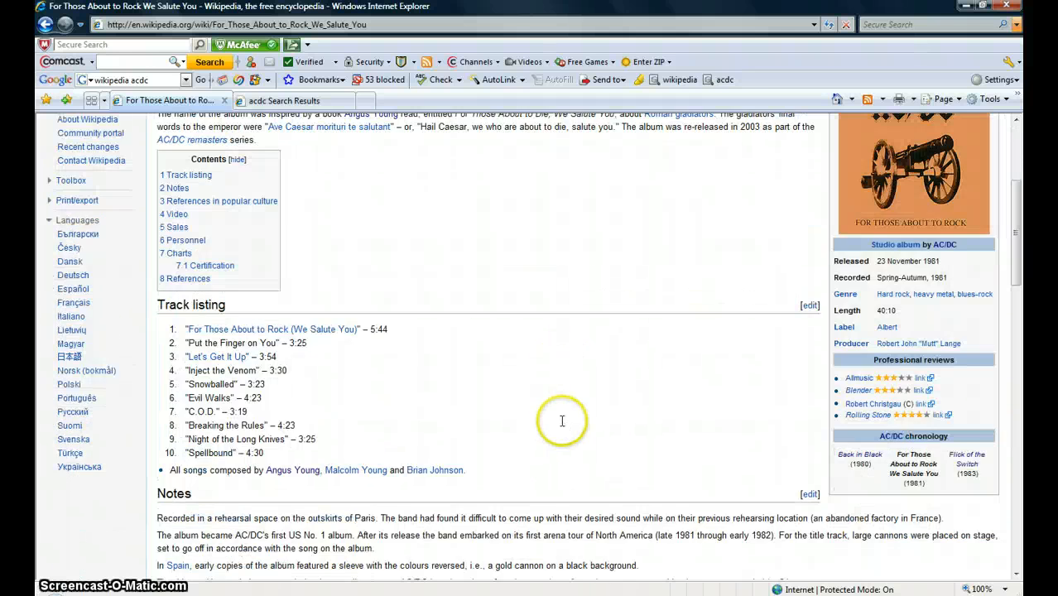